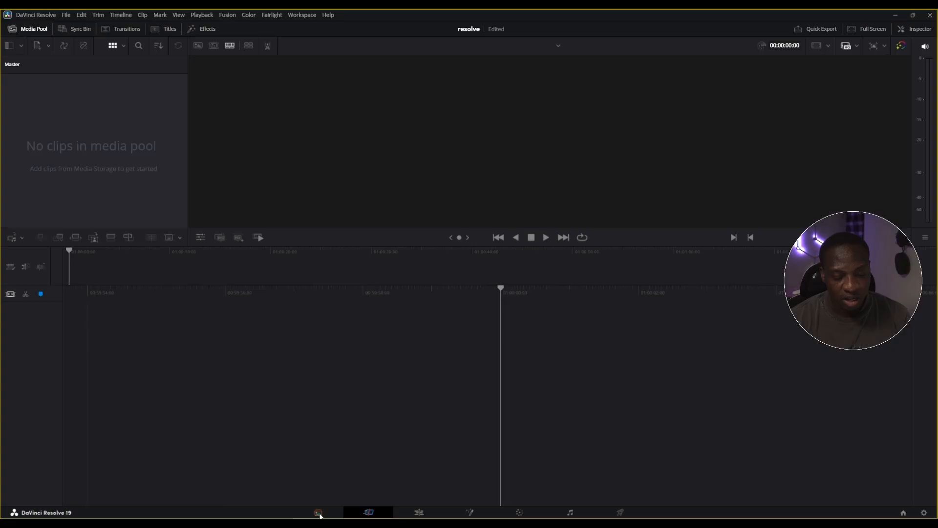
Look over the Media and Cut workspaces, ending in the Edit workspace
left_click(319, 513)
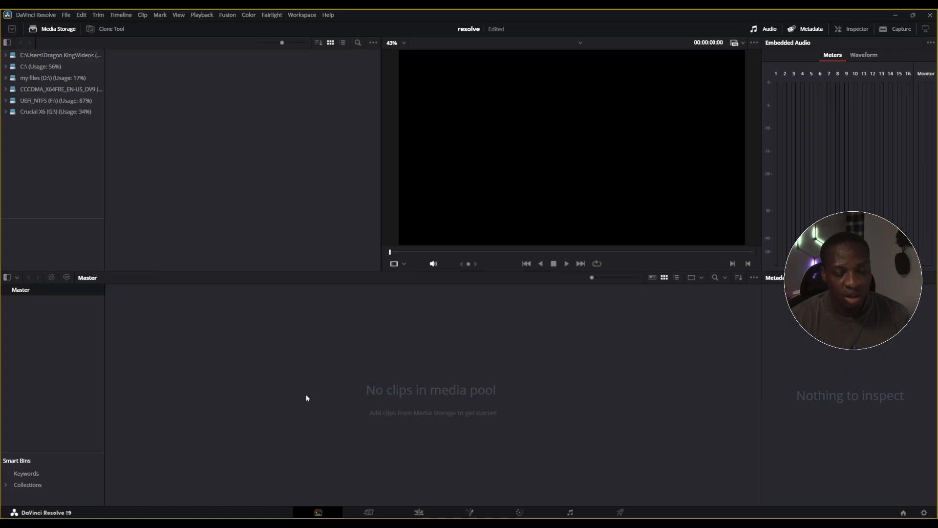
left_click(370, 512)
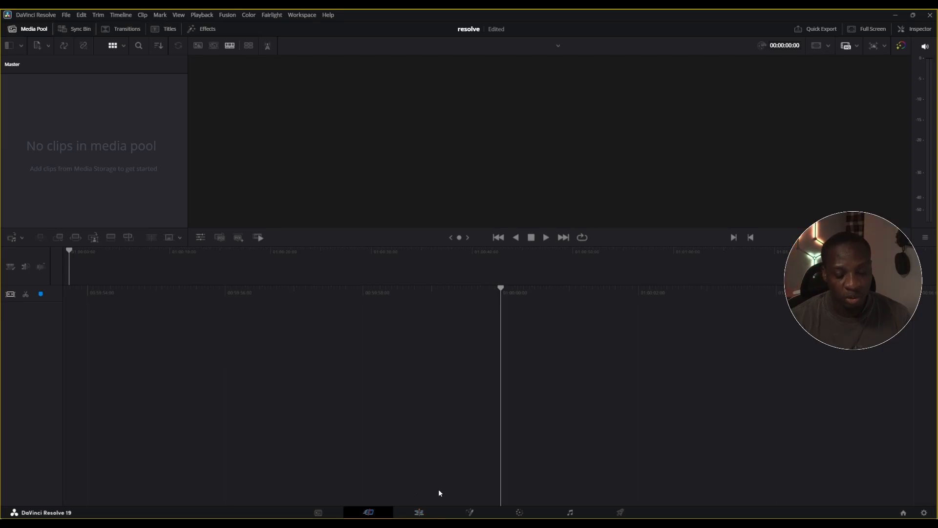
left_click(419, 513)
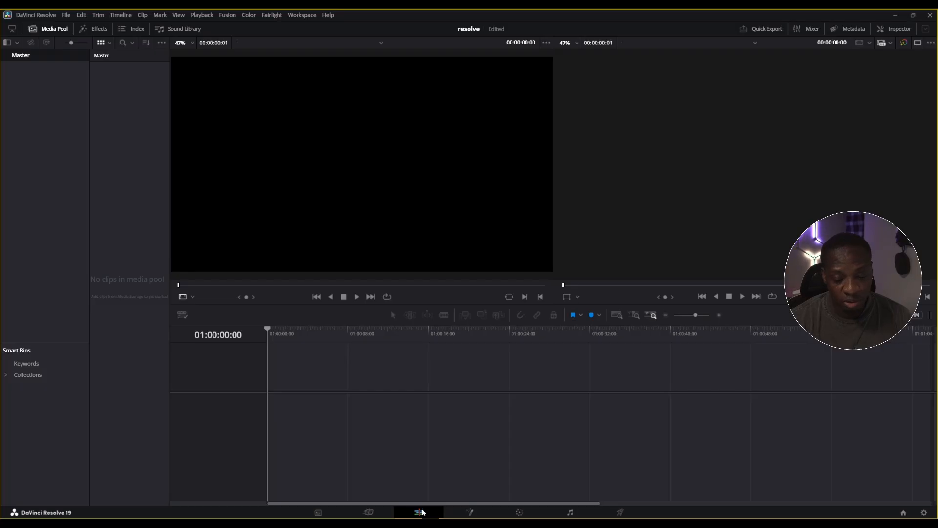
In the project settings, choose 1920 x 1080 HD as the timeline resolution
left_click(923, 512)
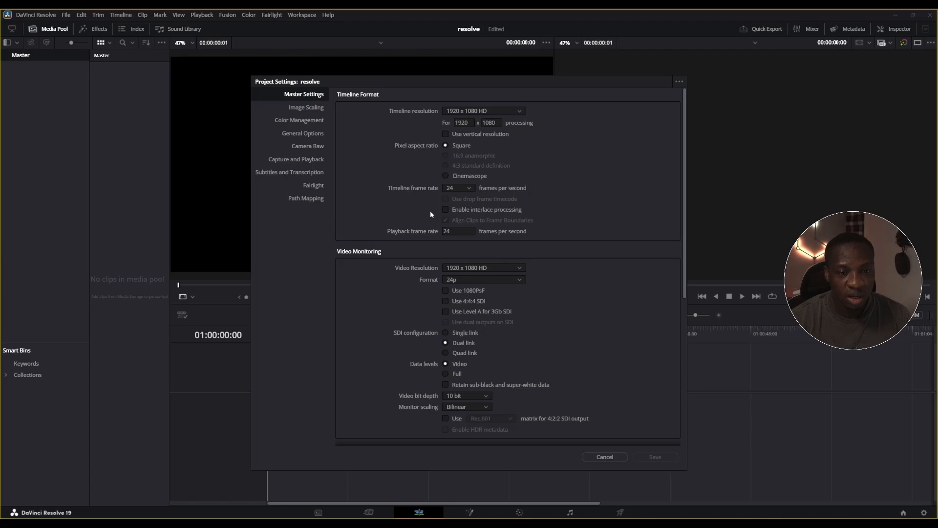
left_click(459, 110)
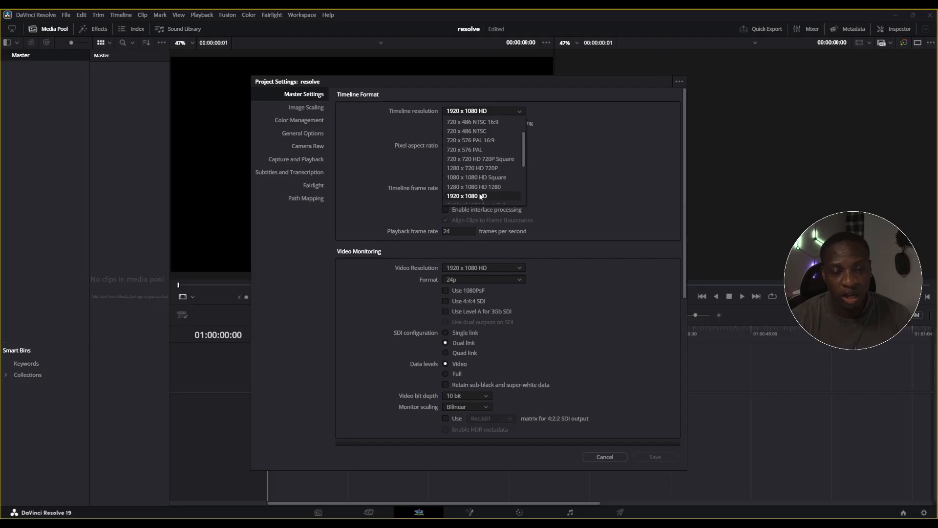
scroll(457, 198, "down", 1)
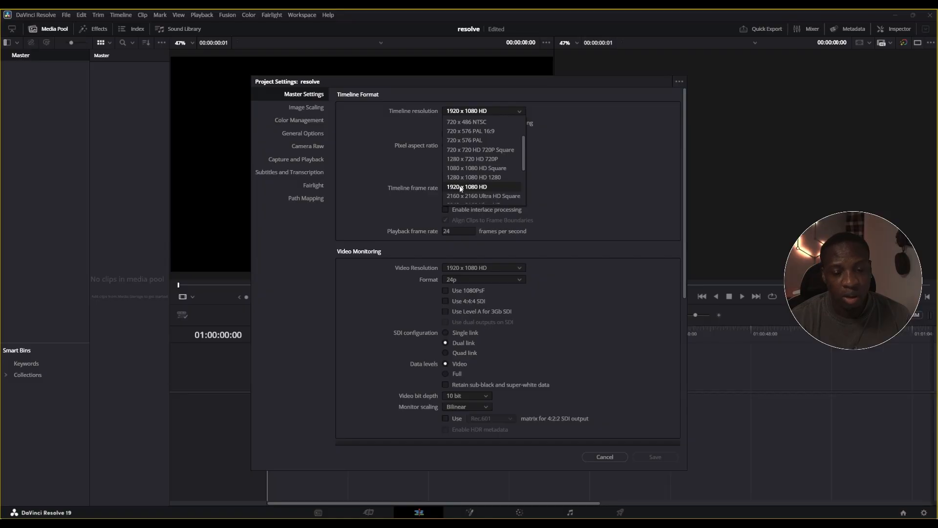
scroll(466, 186, "down", 1)
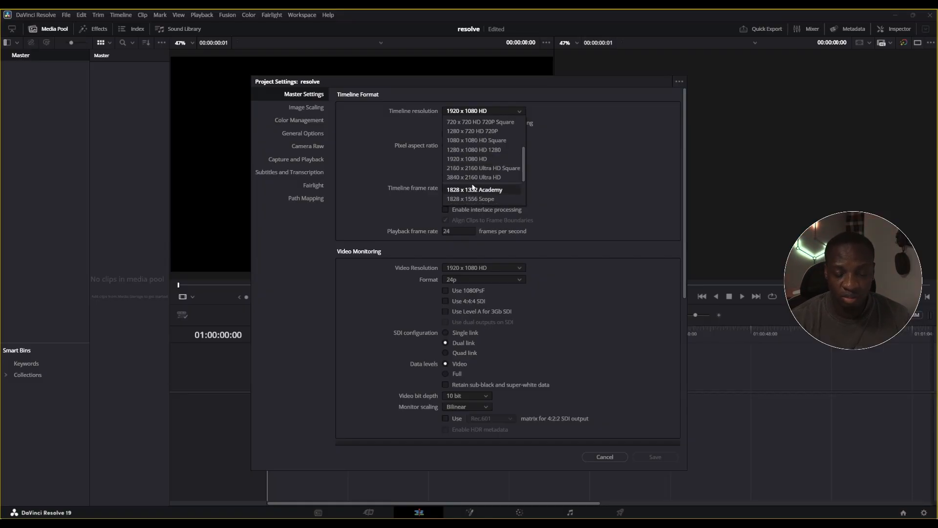
scroll(472, 191, "down", 2)
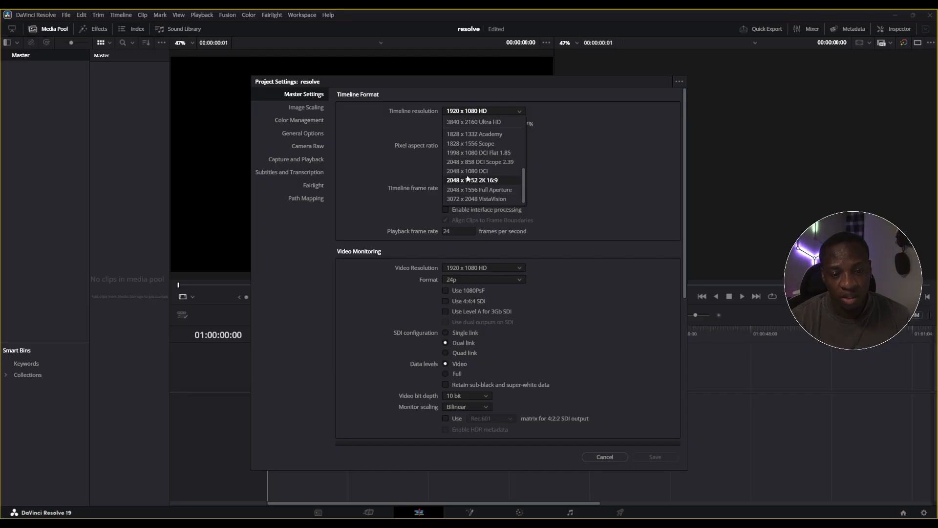
scroll(466, 132, "up", 1)
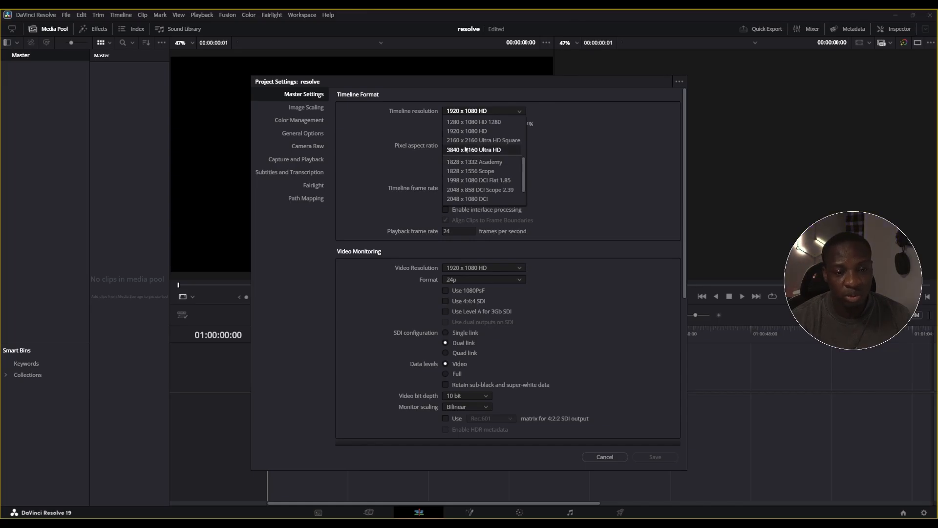
left_click(474, 132)
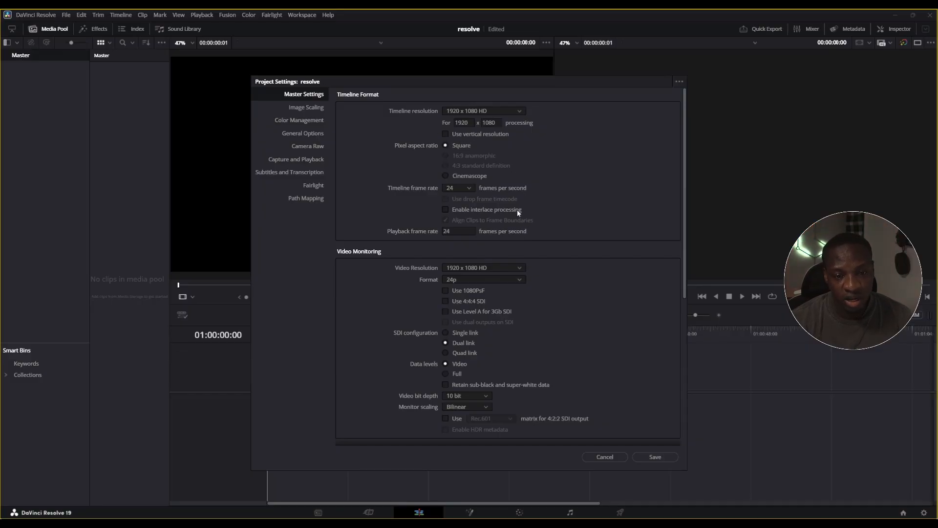
Set the project's timeline frame rate to 30 frames per second
scroll(522, 234, "down", 2)
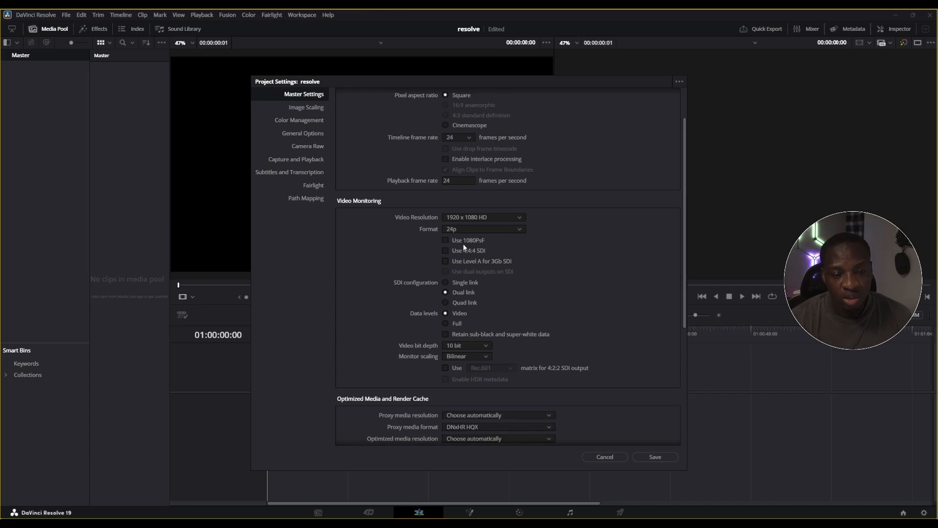
scroll(464, 247, "down", 3)
scroll(511, 211, "up", 3)
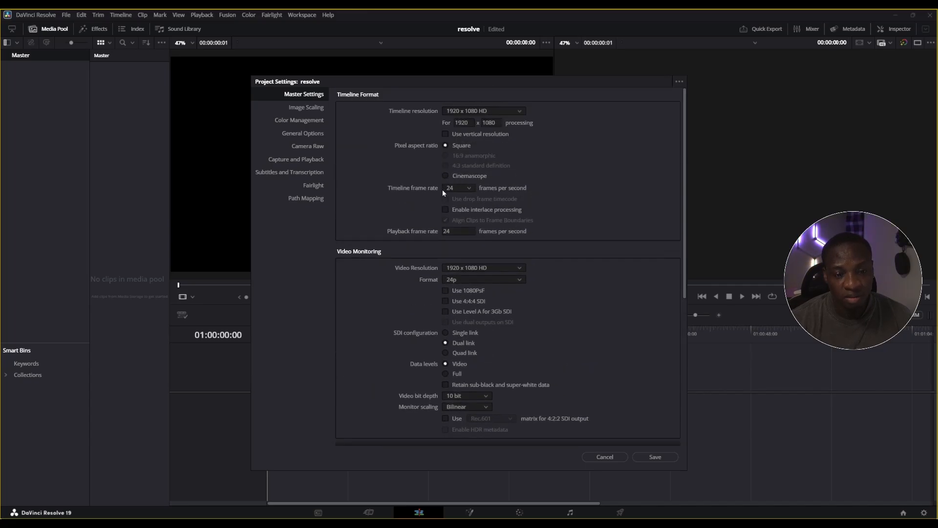
left_click(455, 190)
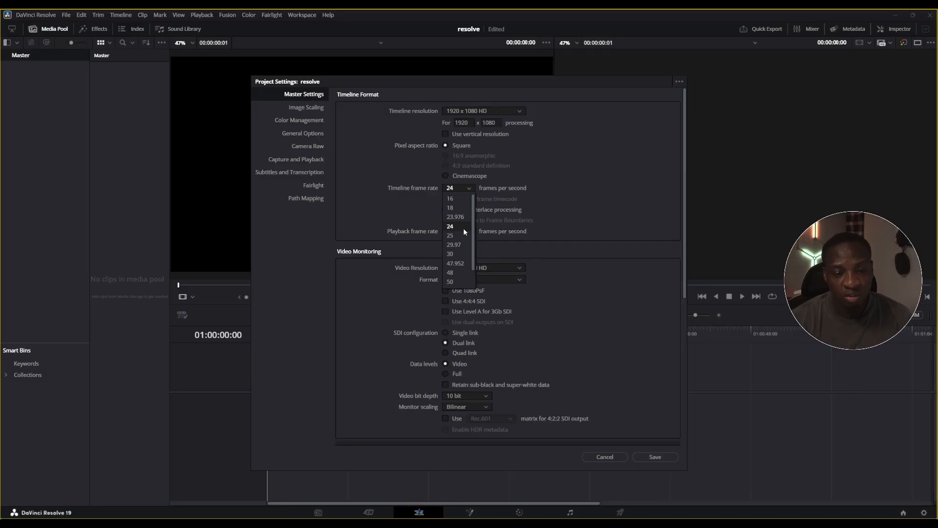
left_click(456, 253)
Set the proxy media format to H.264 and save the project settings
scroll(591, 282, "down", 3)
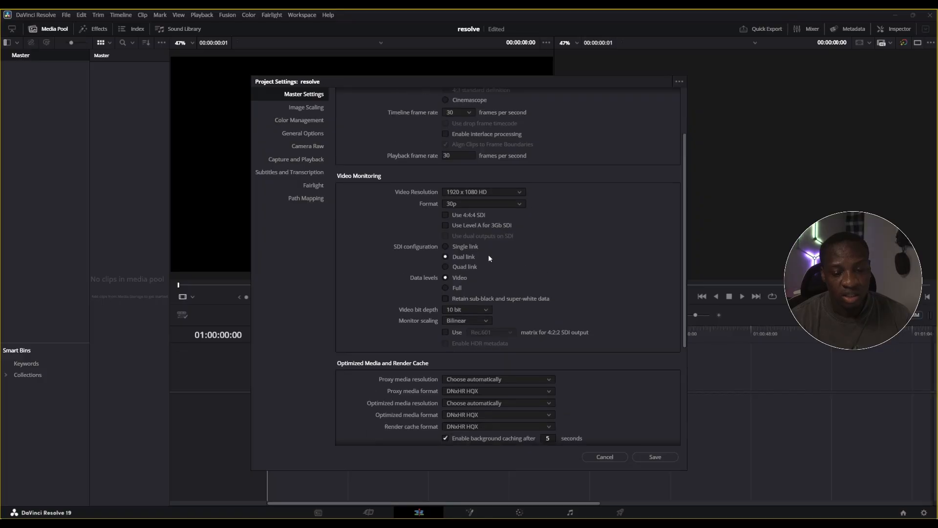
scroll(494, 265, "down", 2)
scroll(398, 276, "down", 2)
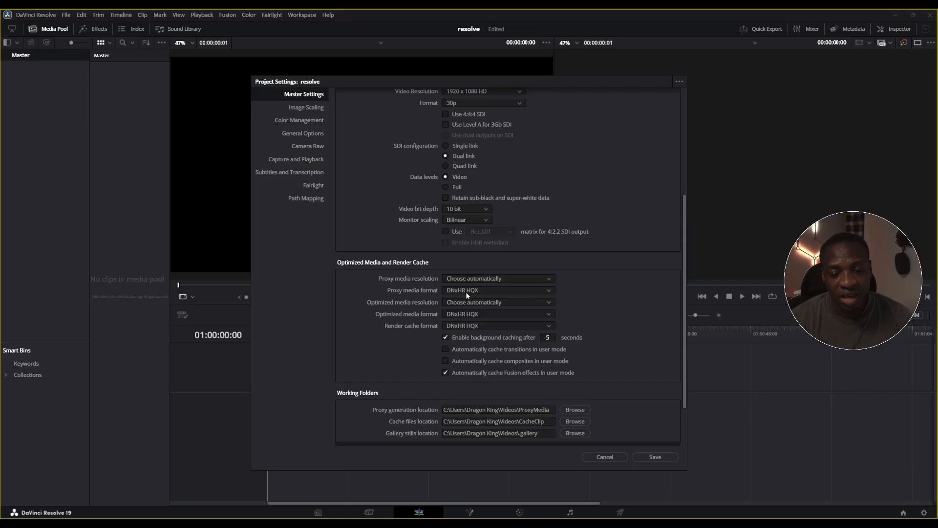
left_click(482, 291)
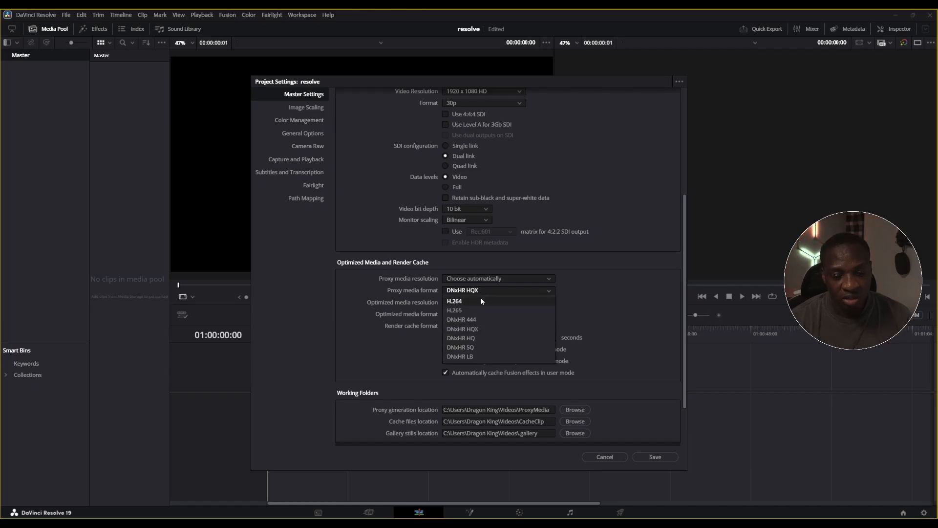
left_click(482, 301)
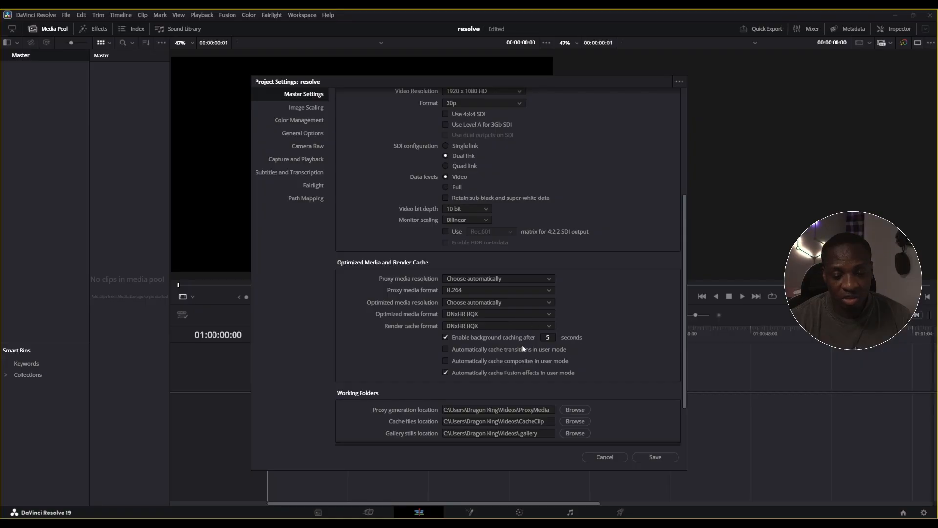
left_click(665, 457)
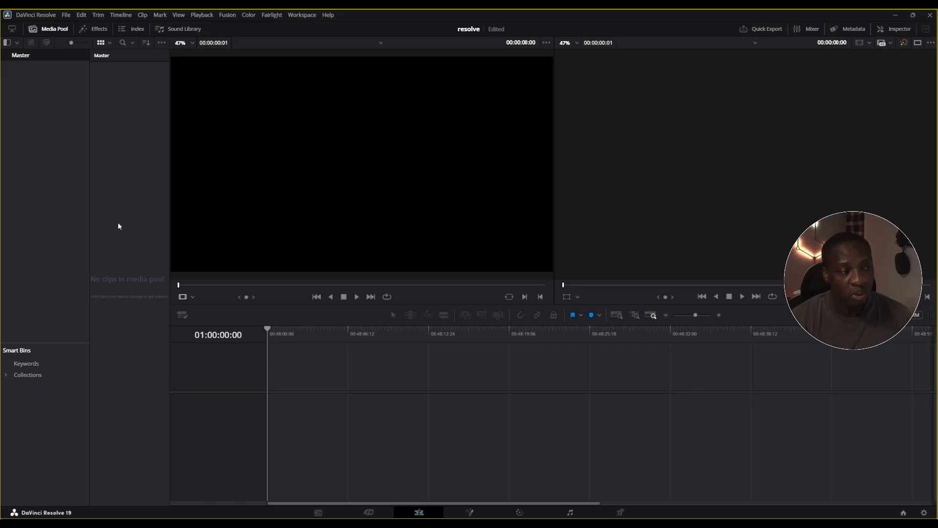
left_click(67, 15)
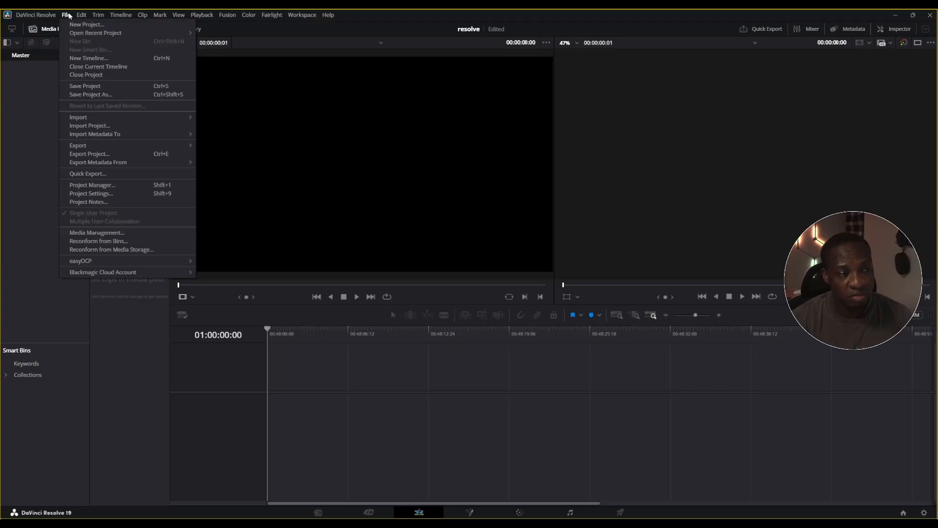
mouse_move(117, 118)
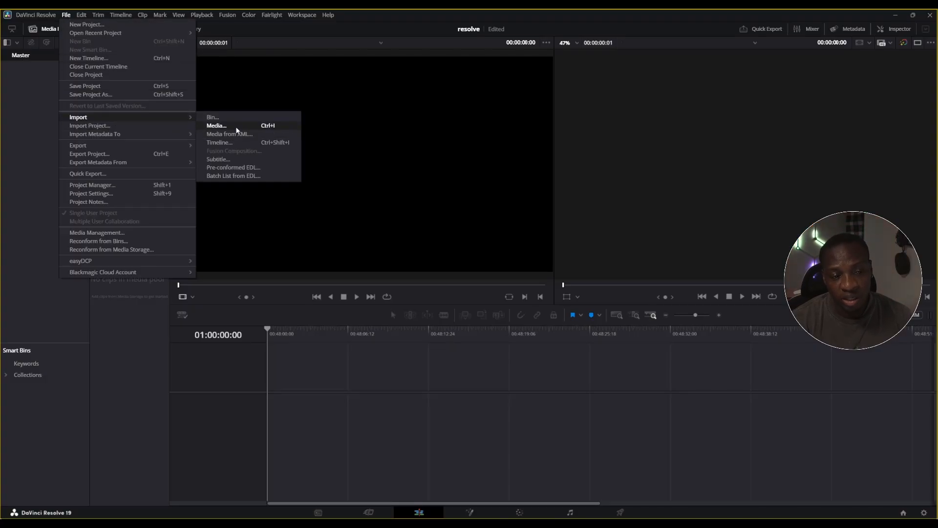
left_click(10, 170)
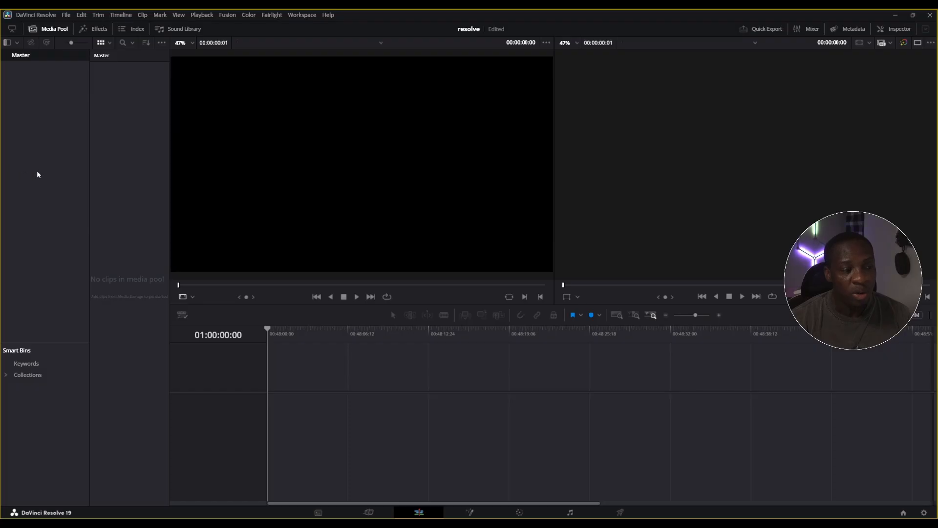
left_click(52, 29)
left_click(52, 29)
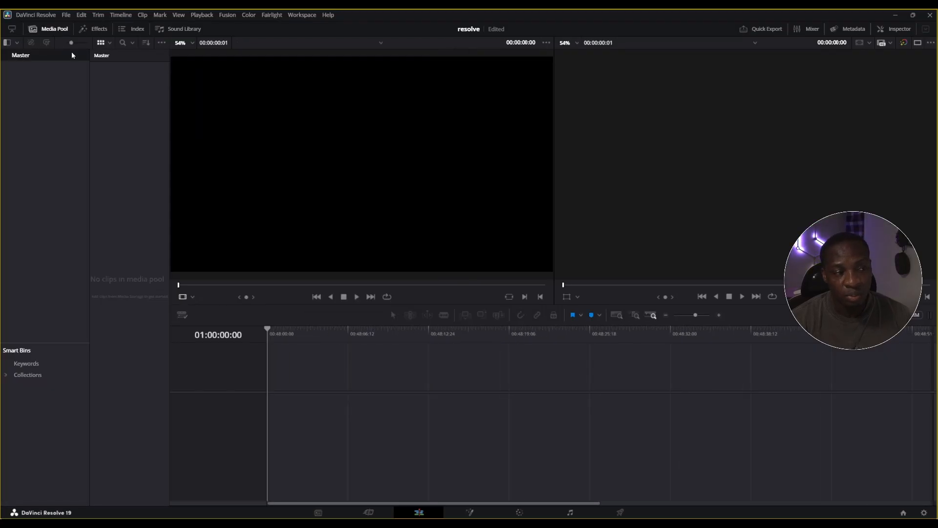
right_click(135, 193)
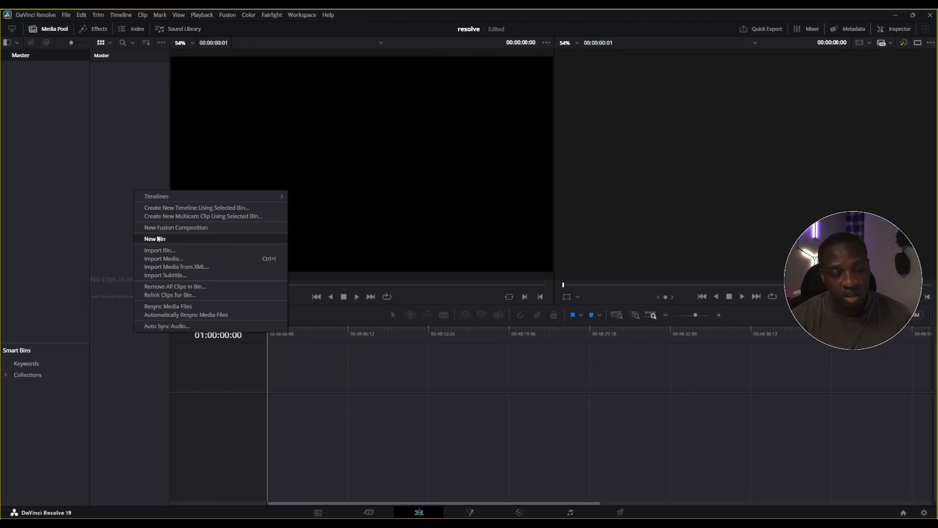
left_click(162, 262)
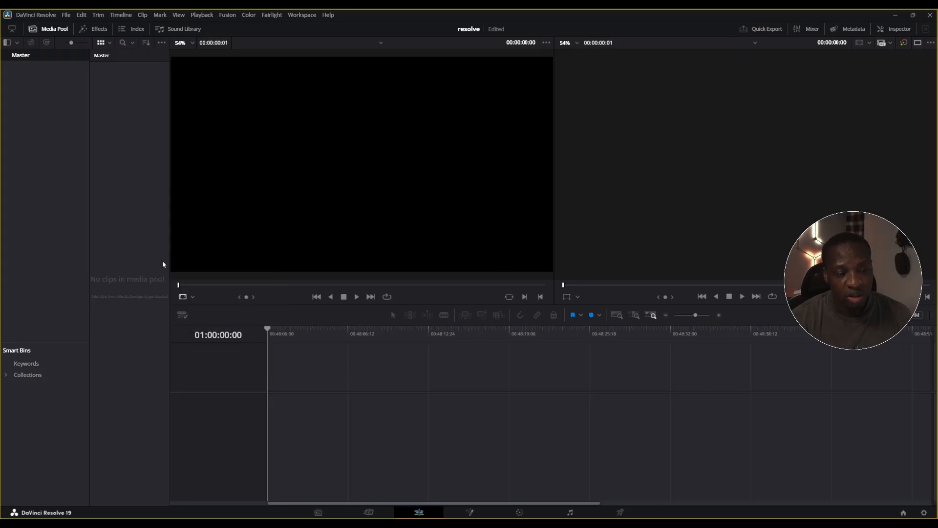
scroll(247, 191, "down", 3)
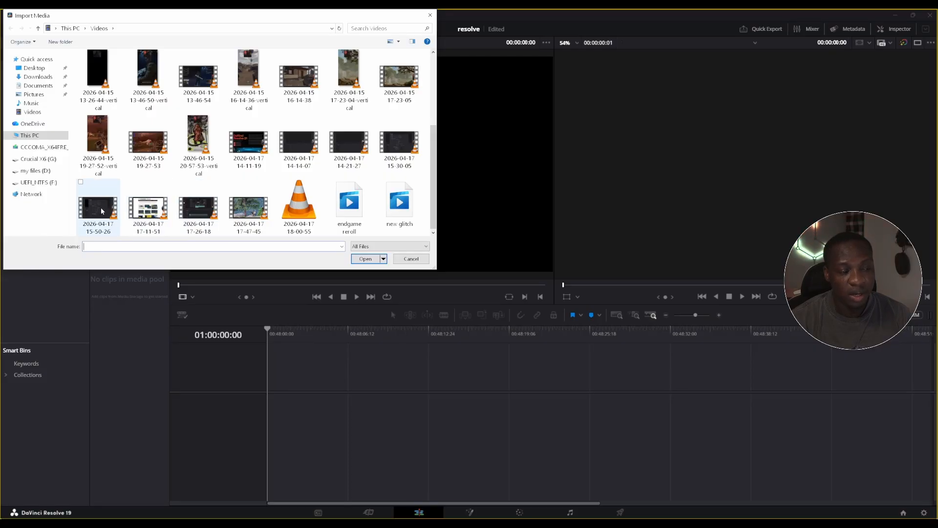
left_click(400, 263)
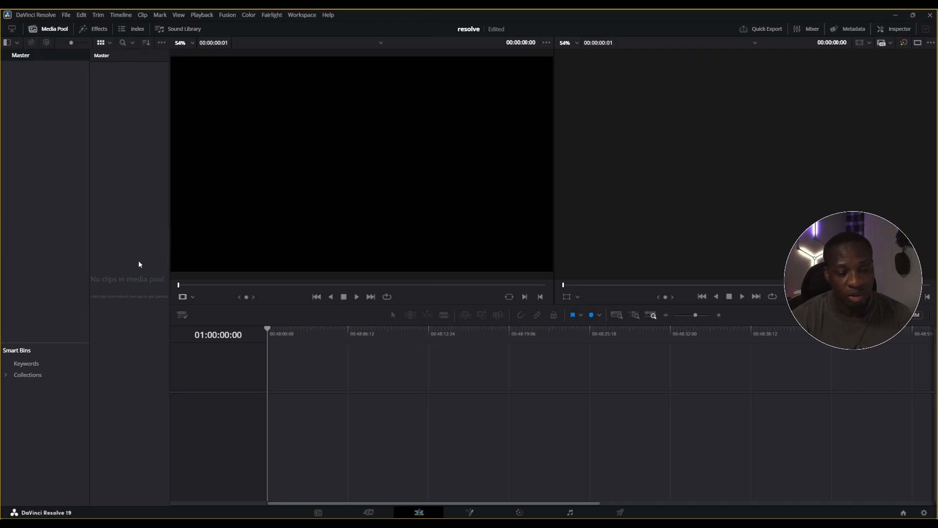
right_click(113, 196)
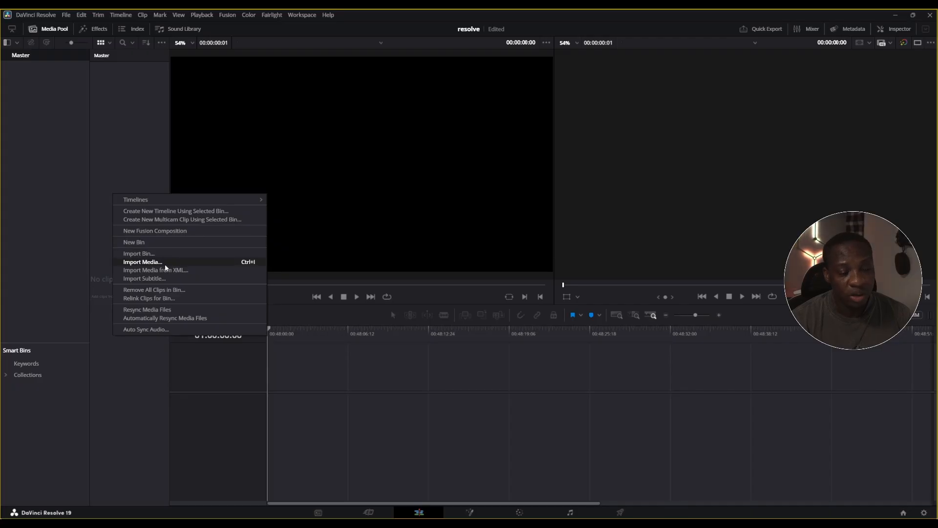
left_click(118, 158)
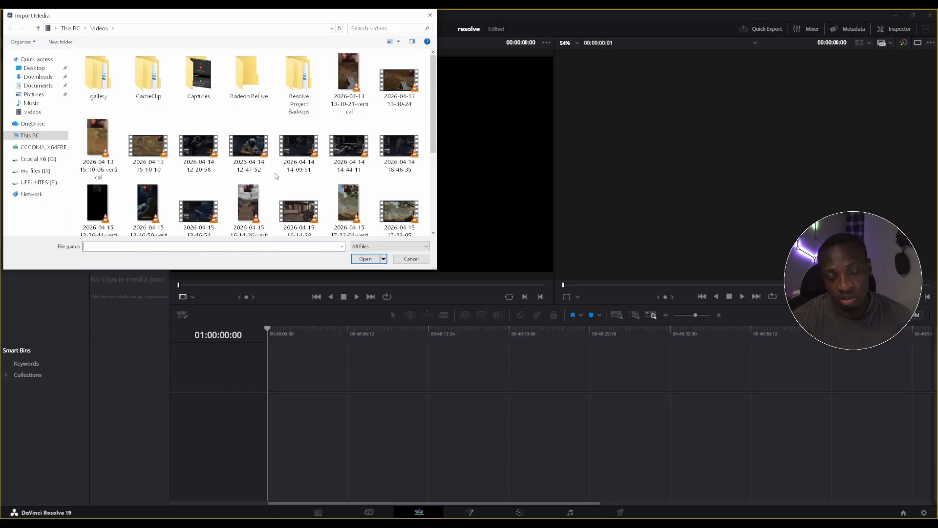
scroll(263, 198, "down", 3)
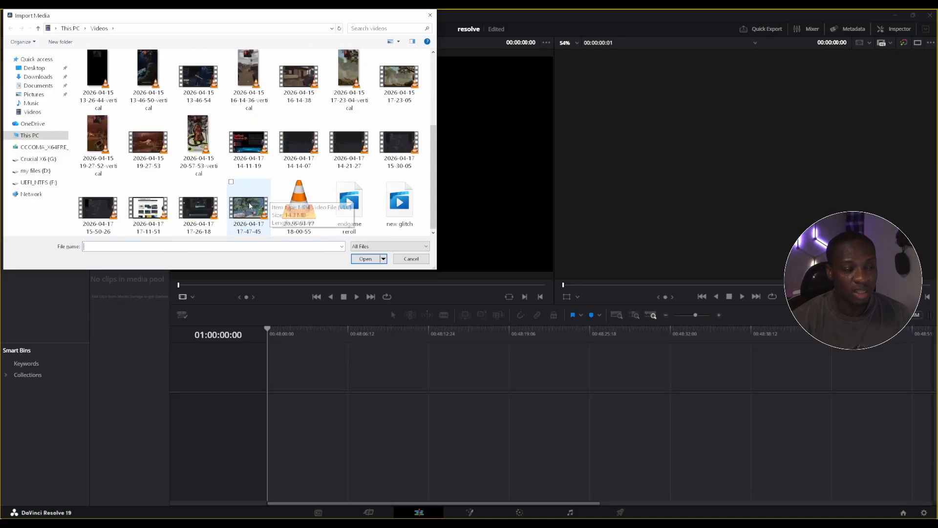
double_click(102, 214)
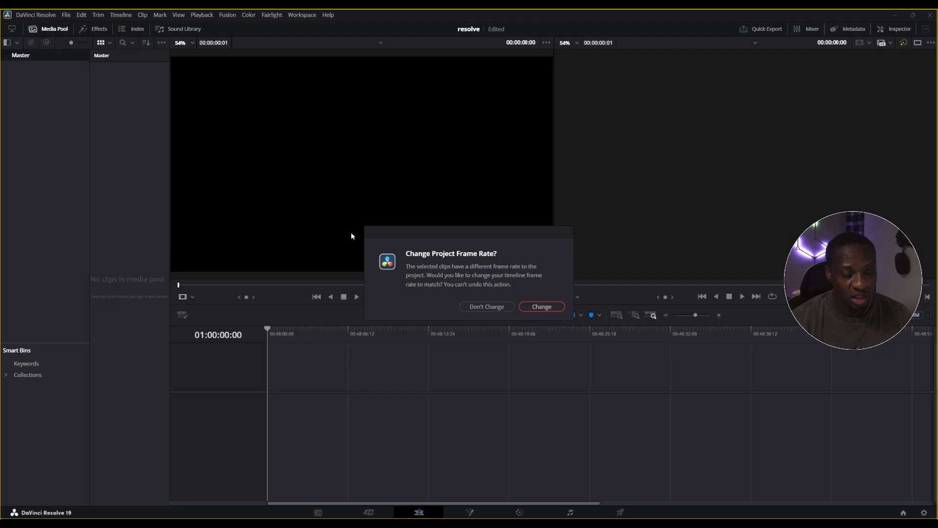
left_click(550, 305)
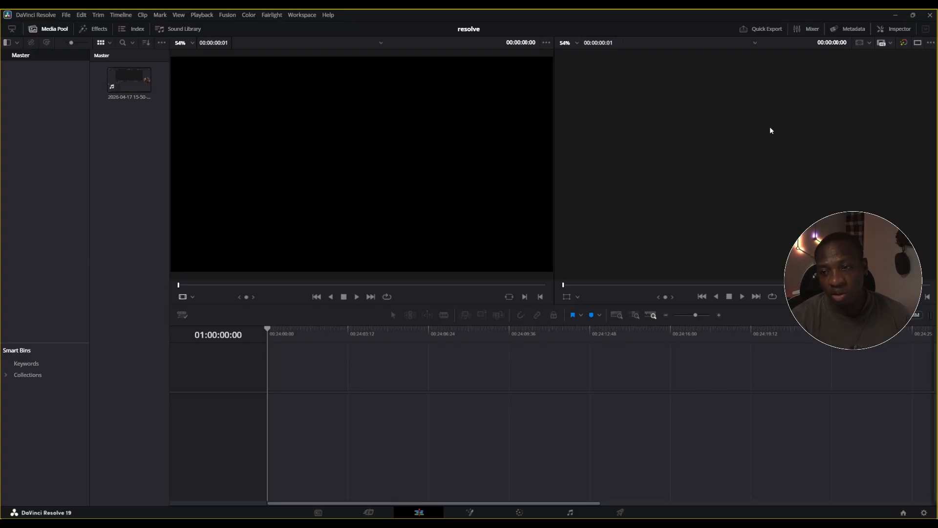
left_click(129, 80)
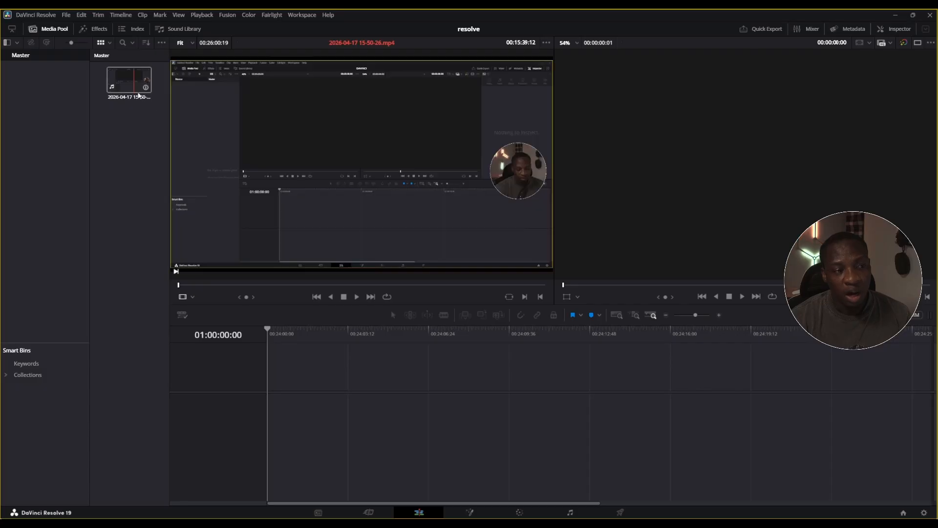
left_click_drag(129, 83, 264, 124)
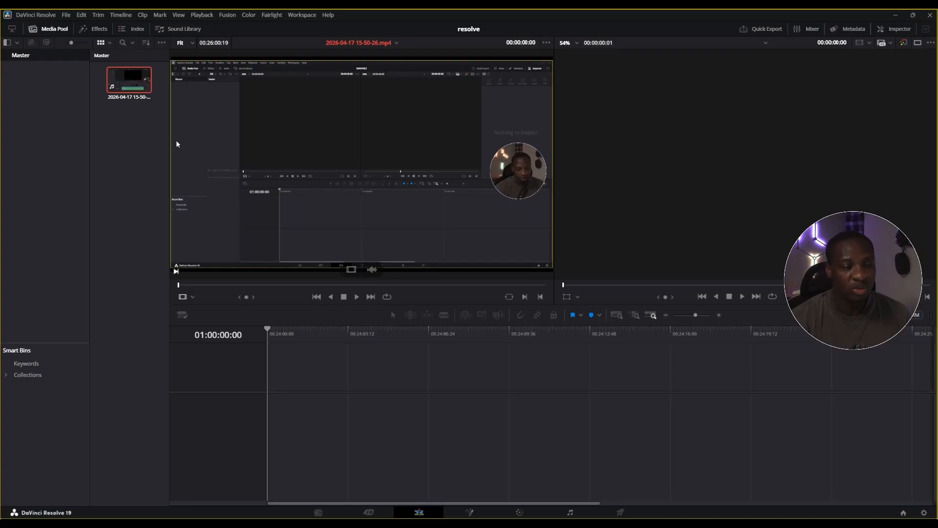
left_click_drag(128, 81, 281, 391)
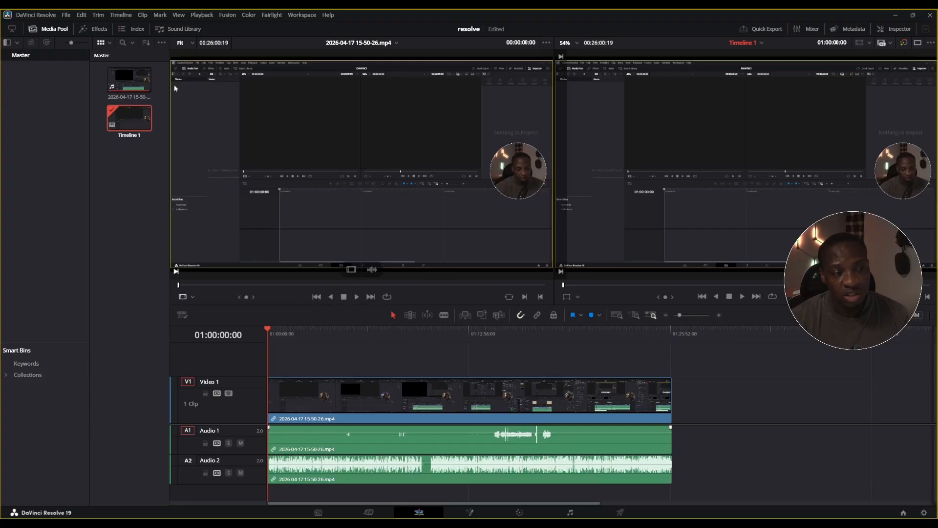
left_click(918, 43)
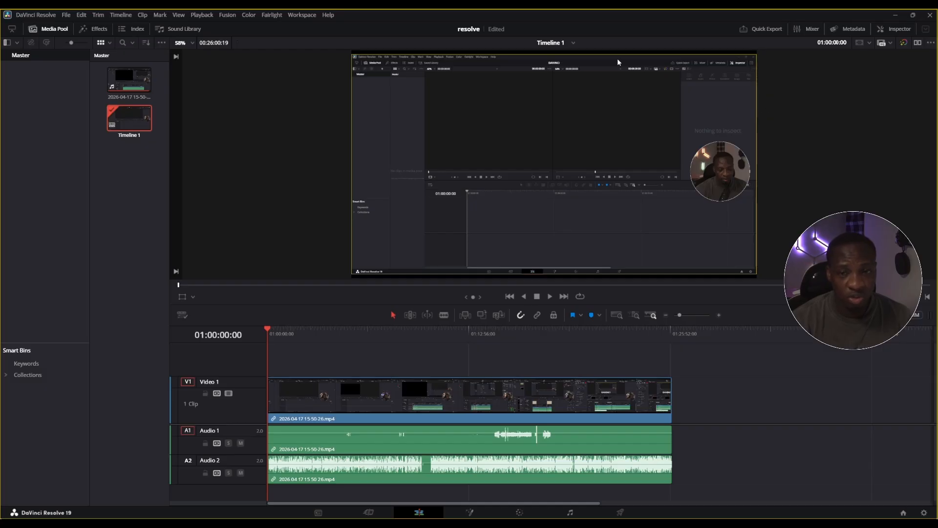
Open the Inspector and view the properties of the Audio 1 clip and the Video 1 clip
left_click(894, 28)
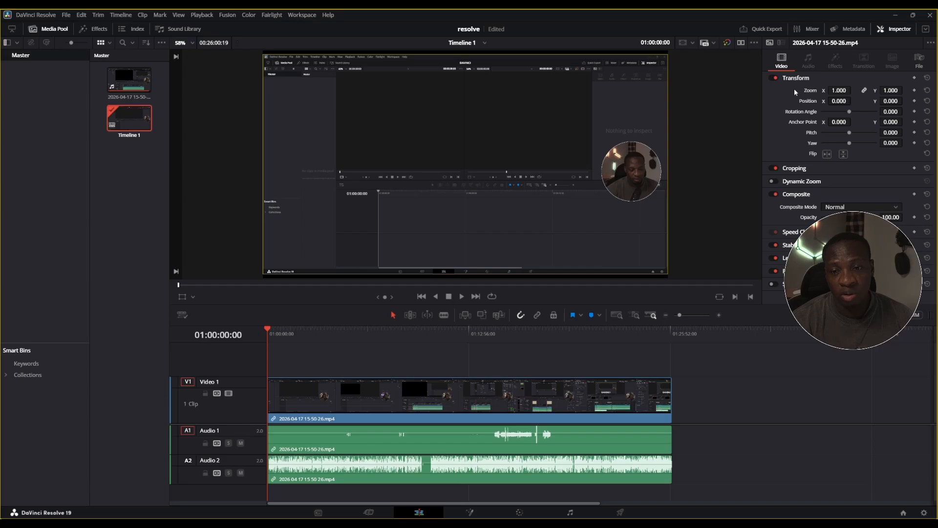
left_click(611, 428)
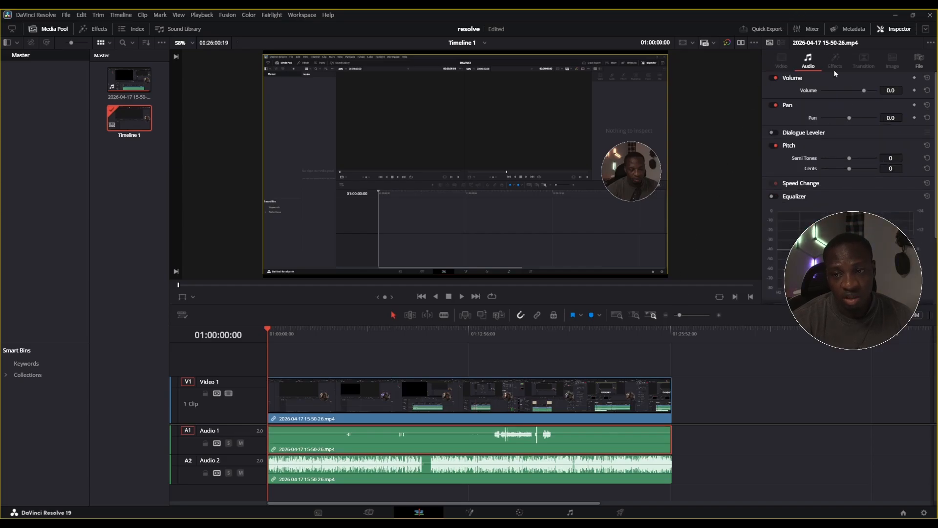
left_click(498, 415)
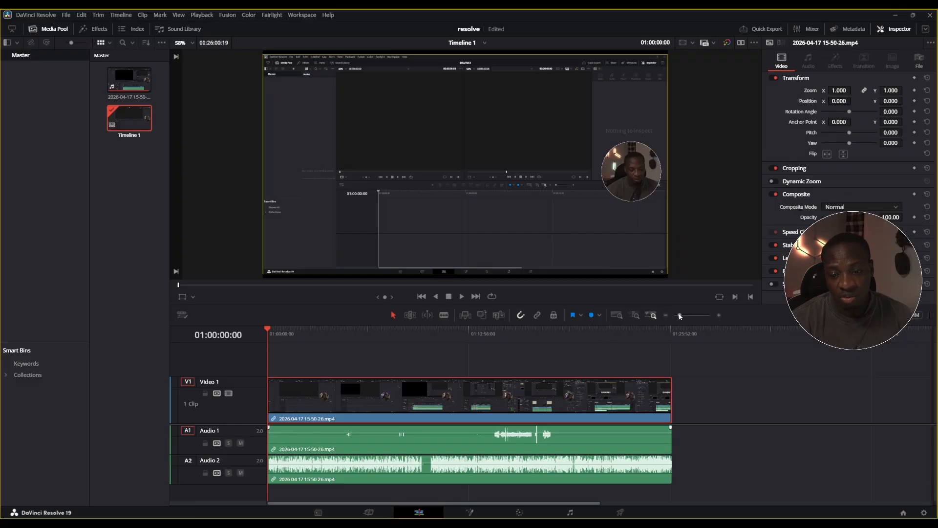
left_click_drag(680, 314, 679, 316)
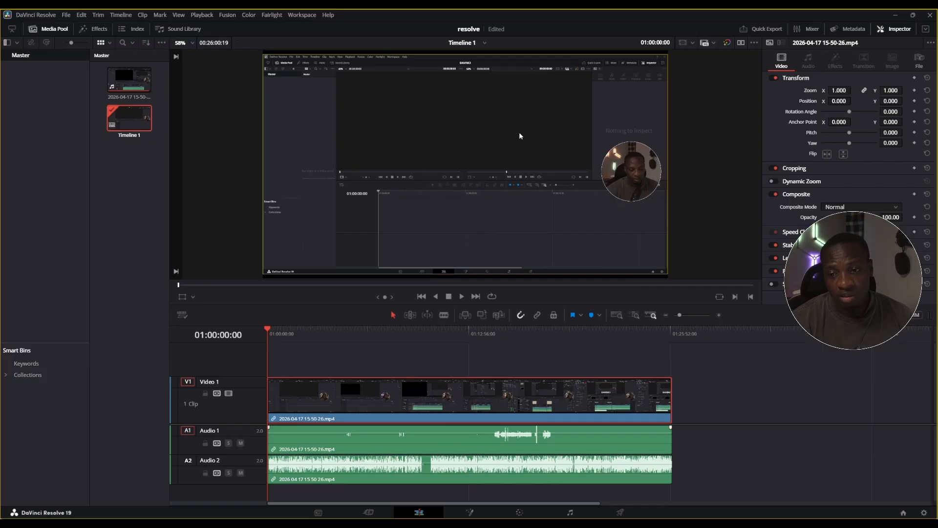
Try setting the video clip's linked zoom to 1.020 and to 0.00, and undo both zoom changes
left_click(854, 90)
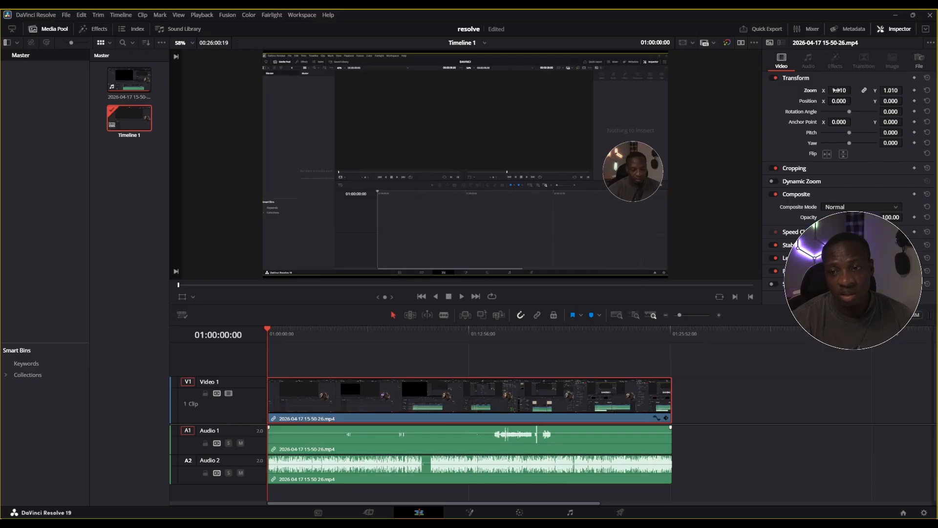
double_click(848, 91)
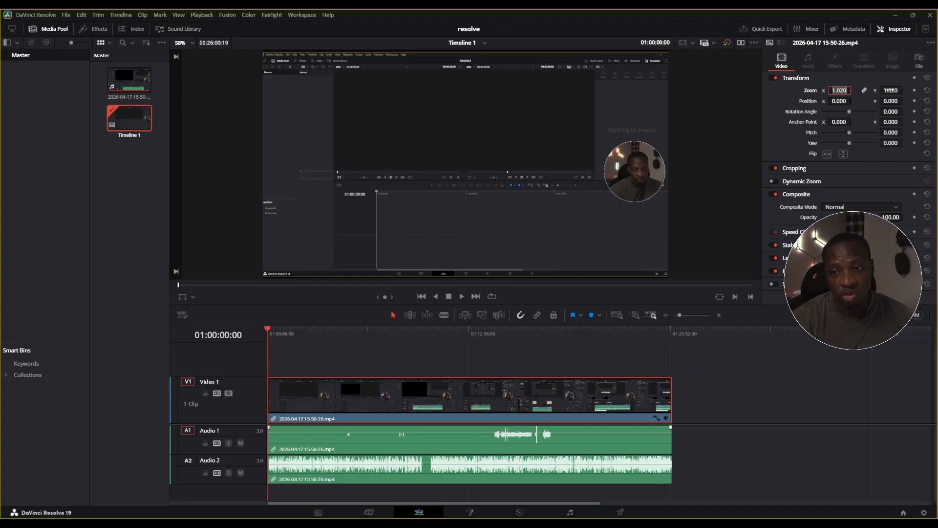
left_click(891, 90)
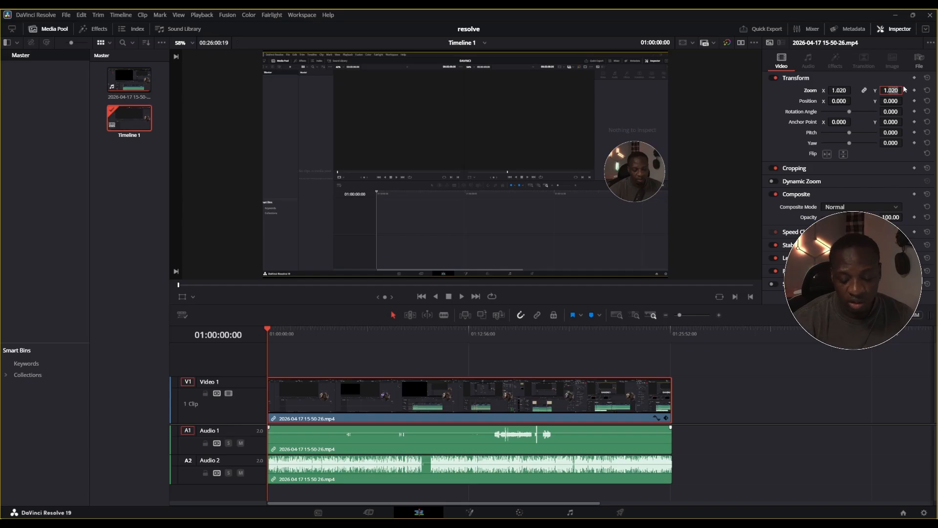
type("1.00")
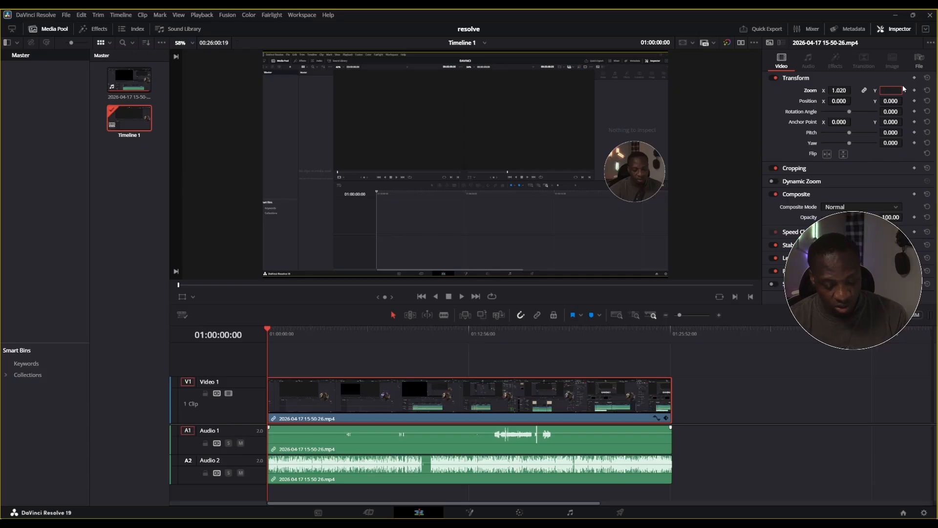
type("0.00")
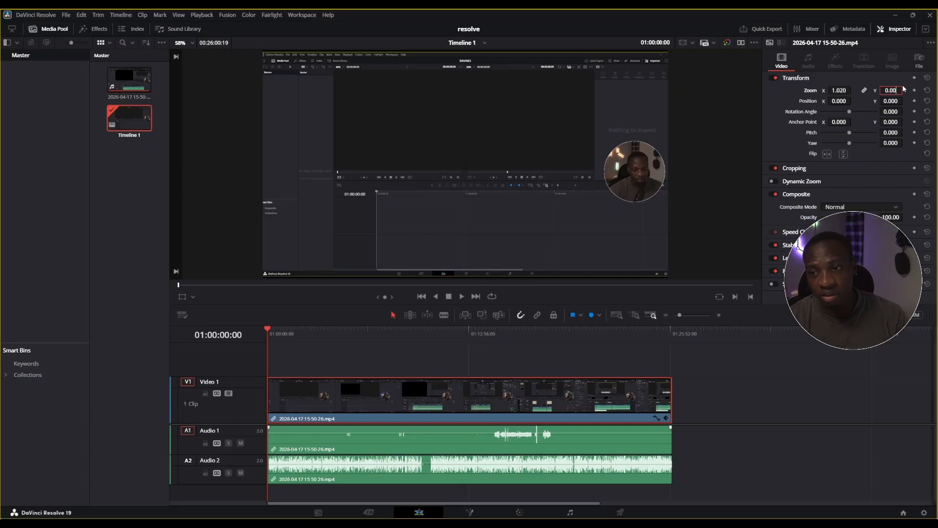
key("Return")
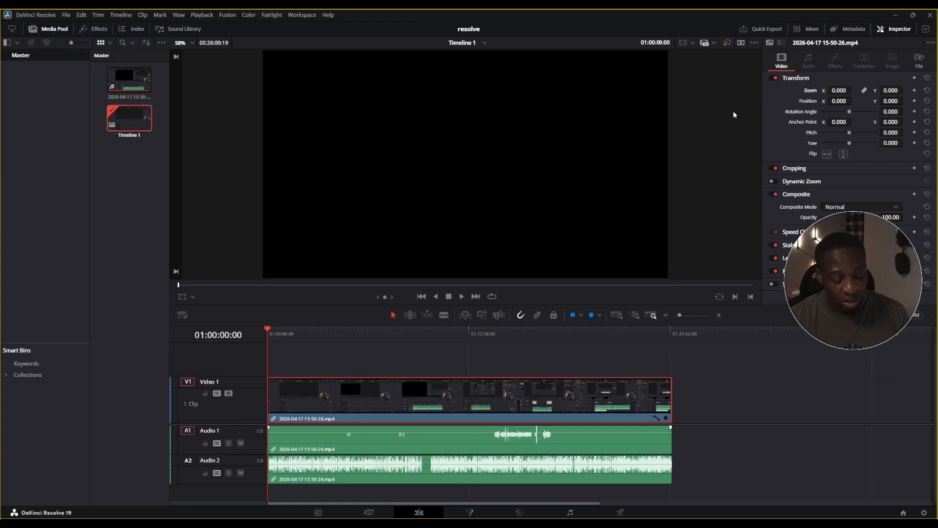
key("ctrl+z")
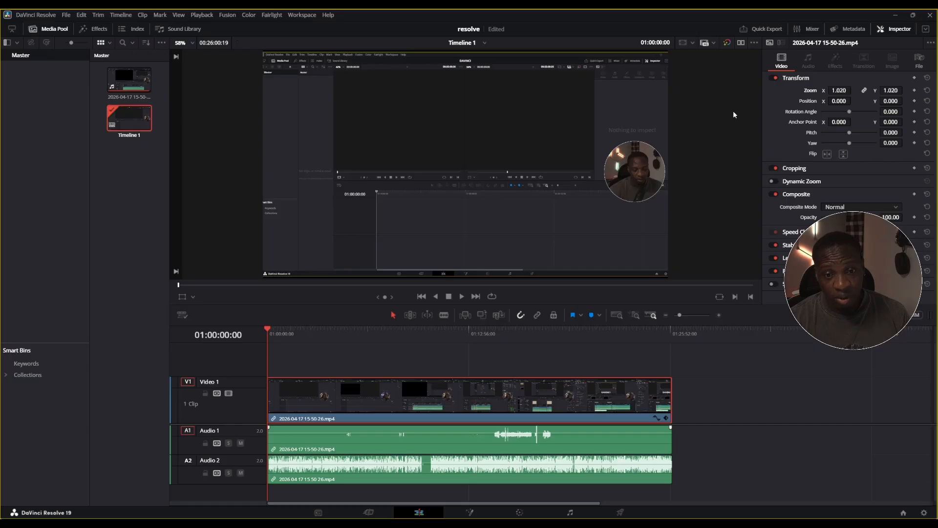
key("ctrl+z")
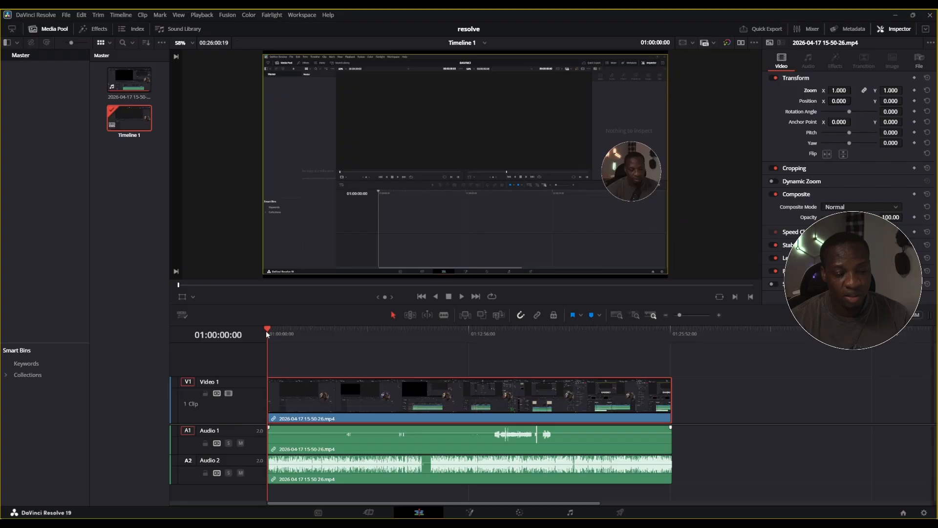
Move the playhead to 01:06:16:42 and select the start and end edges of the video and audio clips, using Trim Edit mode
left_click_drag(267, 330, 283, 397)
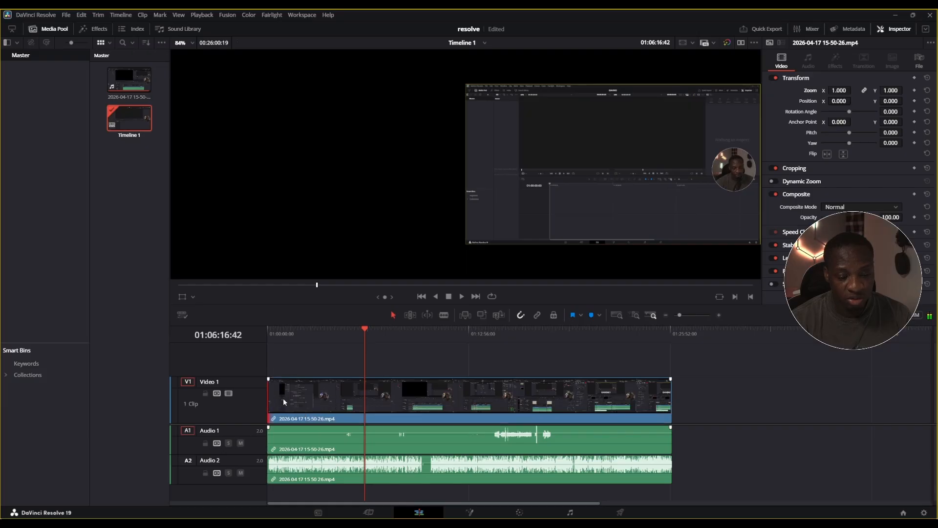
mouse_move(669, 394)
left_mouse_down()
mouse_move(662, 398)
mouse_move(673, 399)
left_mouse_up()
left_click_drag(673, 442, 670, 441)
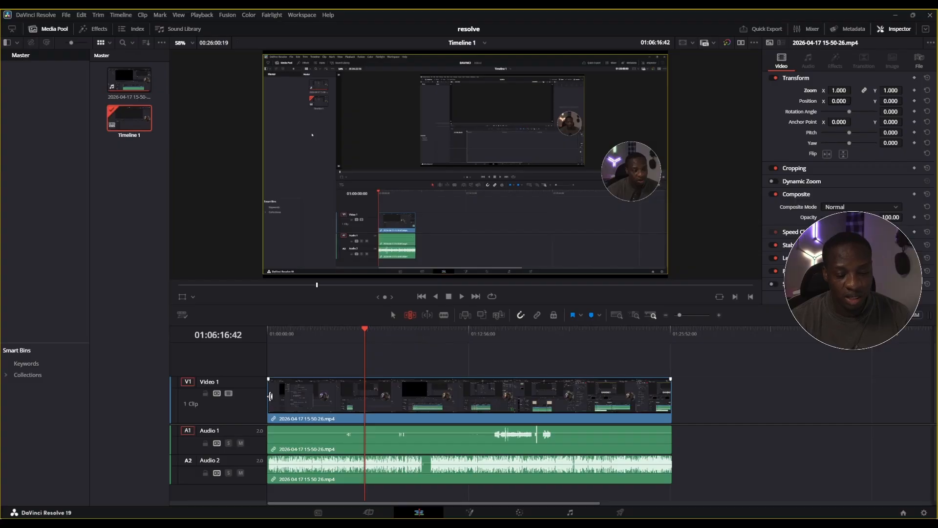
mouse_move(268, 397)
left_mouse_down()
mouse_move(312, 396)
mouse_move(268, 397)
left_mouse_up()
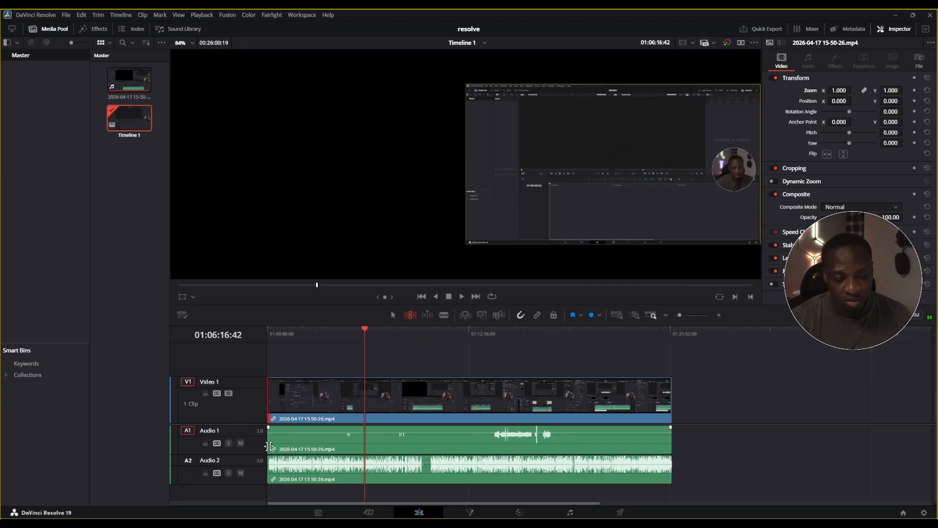
left_click_drag(265, 442, 274, 468)
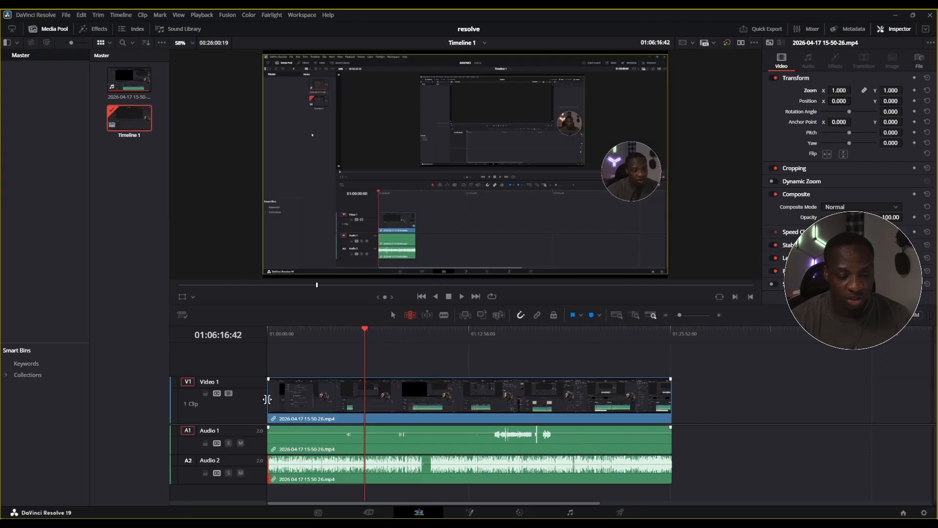
Try trimming the start of the video clip and slipping its content in Trim Edit mode, and undo these edits
left_click_drag(268, 399, 320, 399)
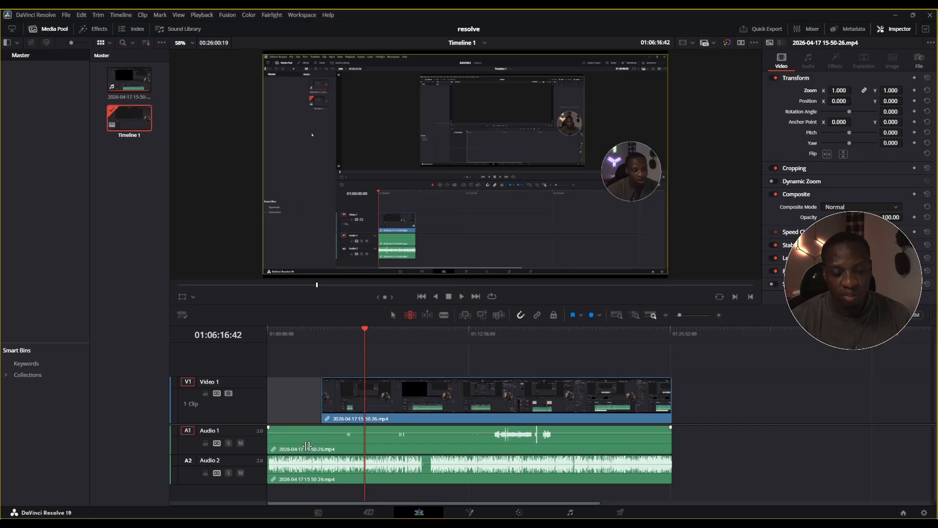
left_click(347, 406)
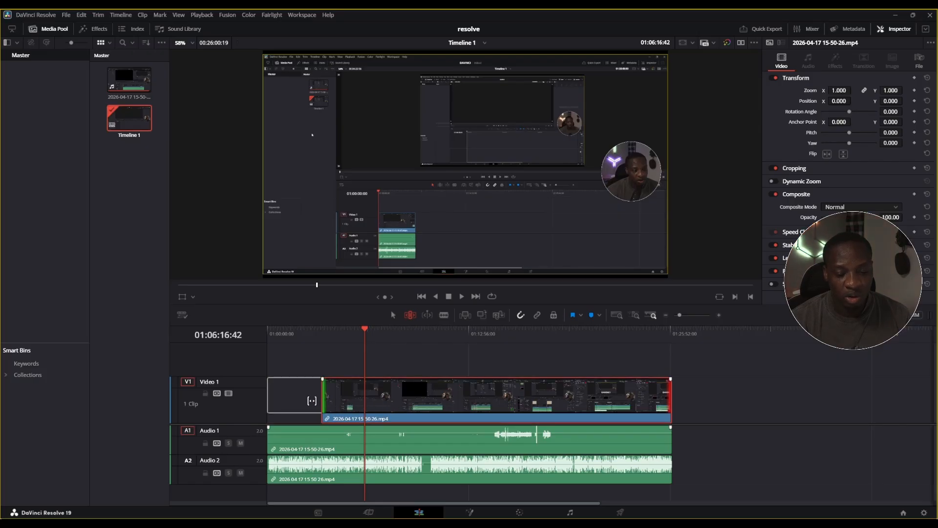
left_click_drag(397, 404, 345, 413)
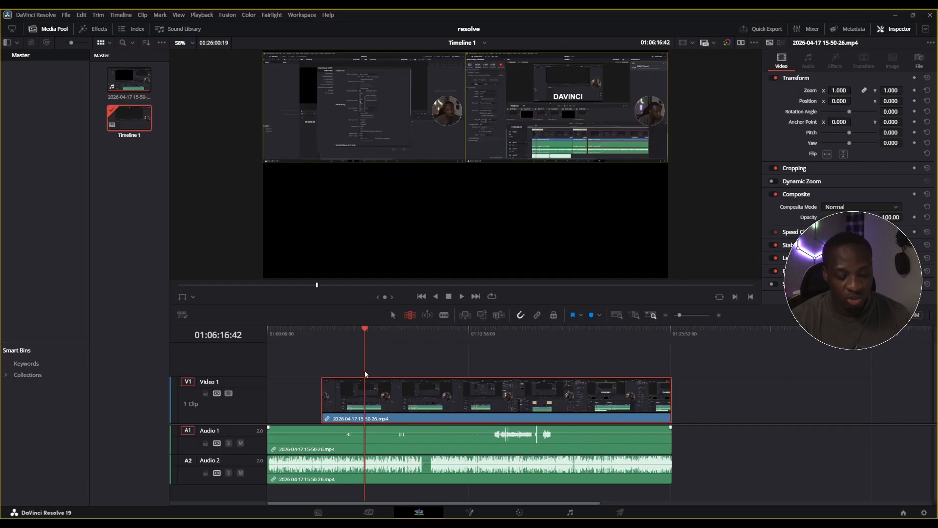
key("ctrl+z")
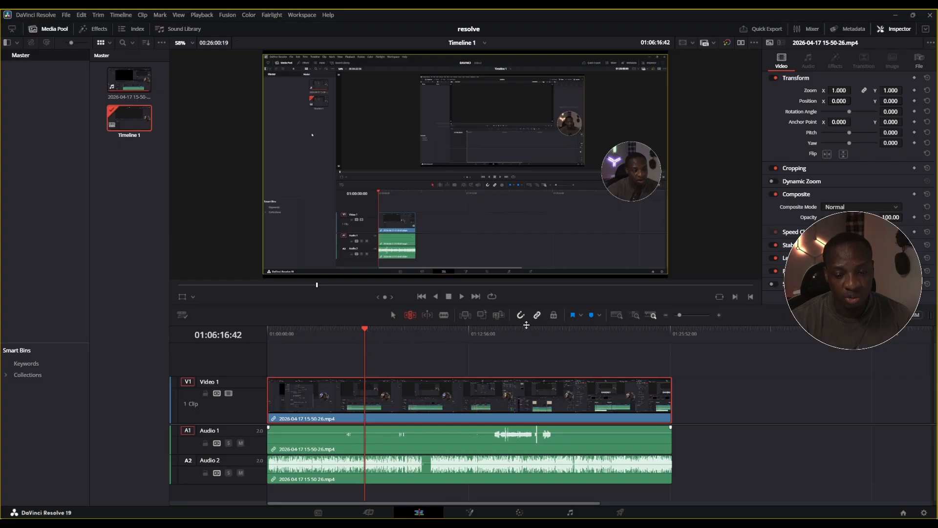
Enable linked selection and split the video and its linked audio with the Blade at about 01:01:28:55
left_click(672, 398)
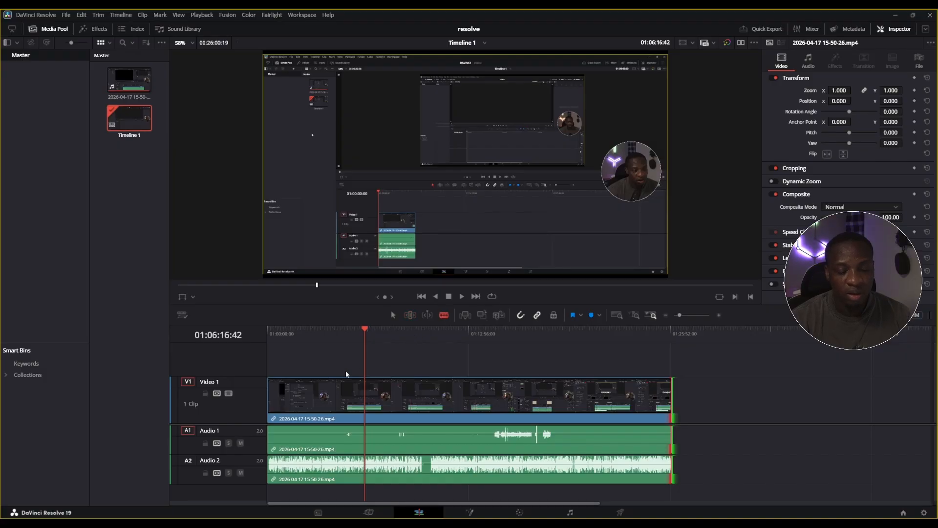
left_click(292, 407)
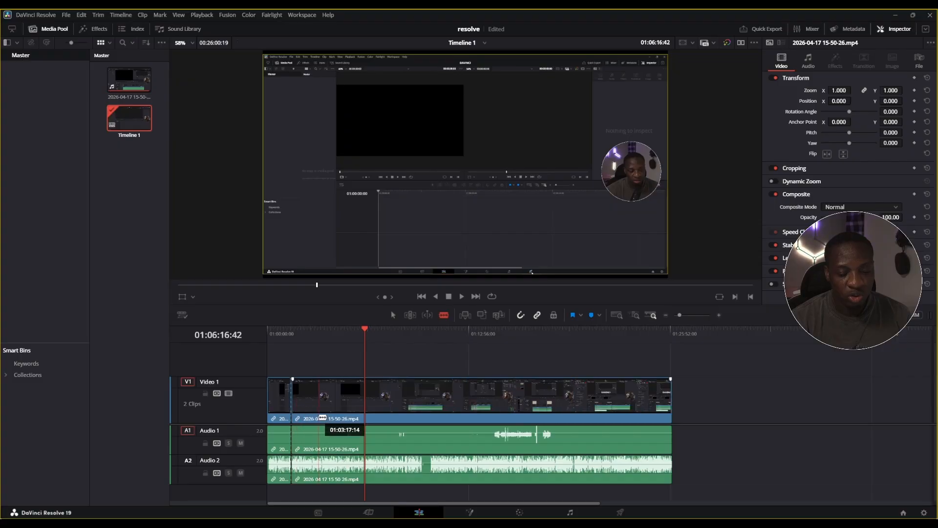
Blade the remaining linked clip at six more points between about 01:03:17:14 and 01:11:12:34
left_click(318, 407)
left_click(346, 410)
left_click(382, 426)
left_click(404, 426)
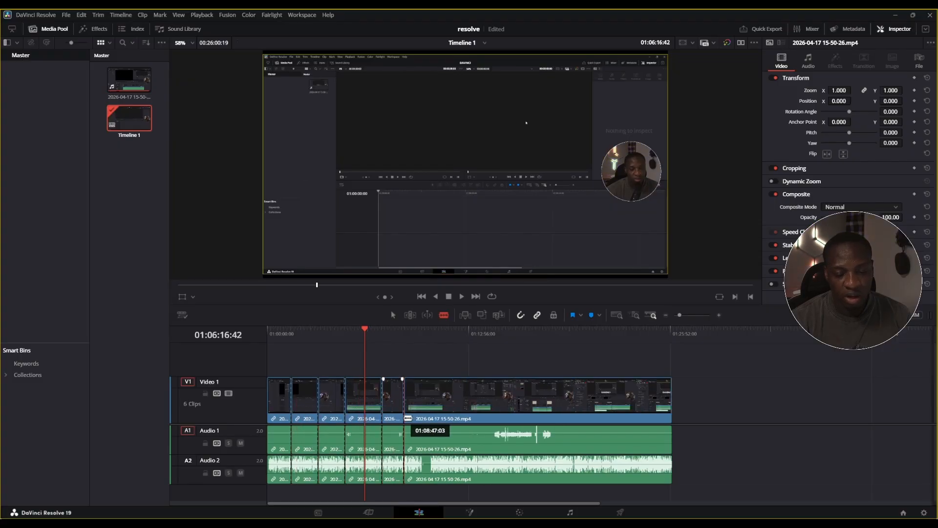
left_click(439, 426)
left_click(449, 427)
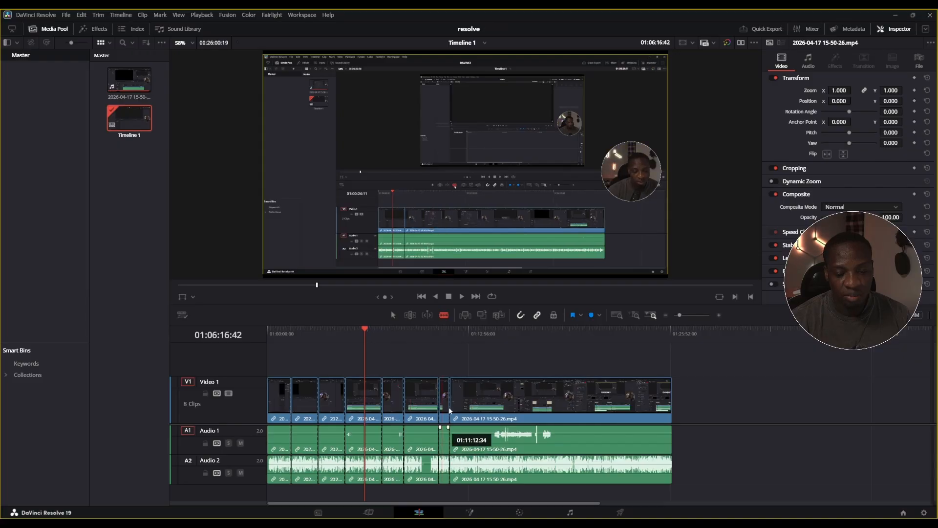
Try deleting the short linked segment ending at about 01:11:12:34, and undo the deletion
left_click(445, 475)
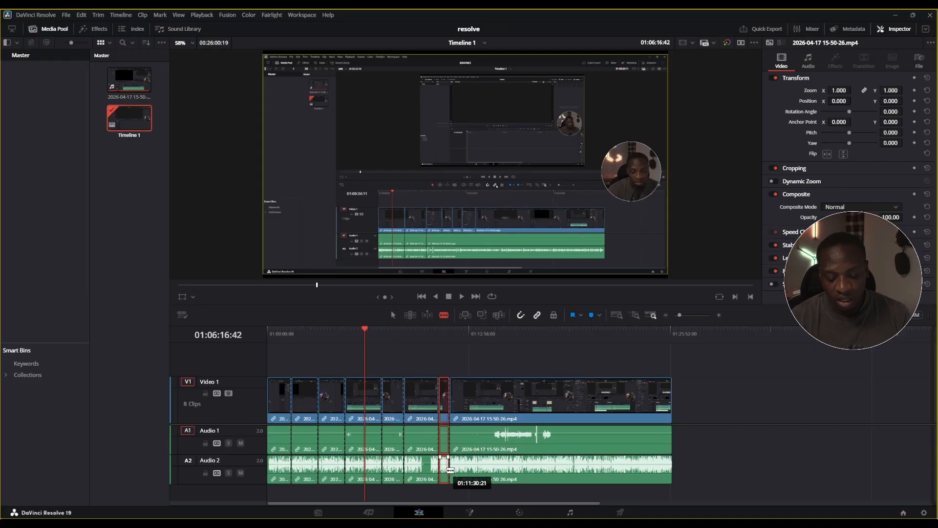
key("Delete")
key("ctrl+z")
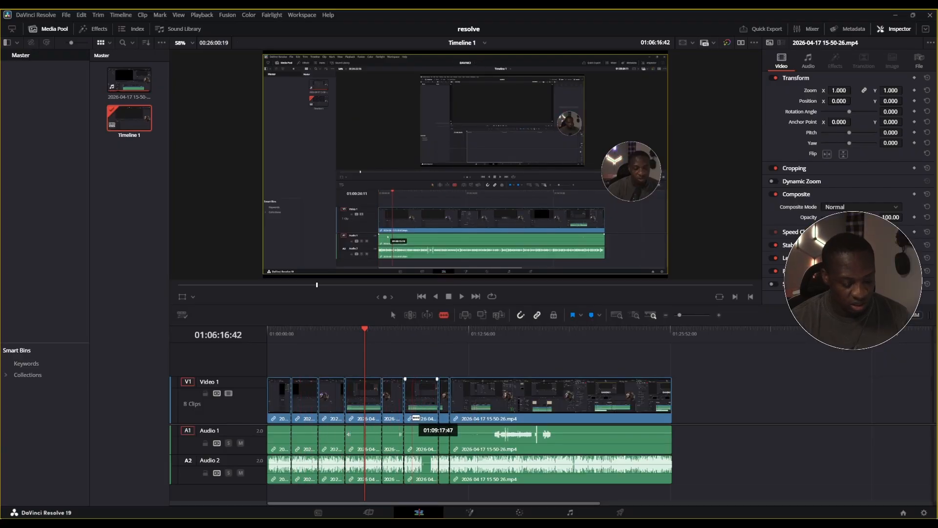
Undo the blade cuts back to the first split near the start of the timeline
key("ctrl+z")
key("ctrl+z")
key("ctrl+z")
key("ctrl+z")
key("ctrl+z")
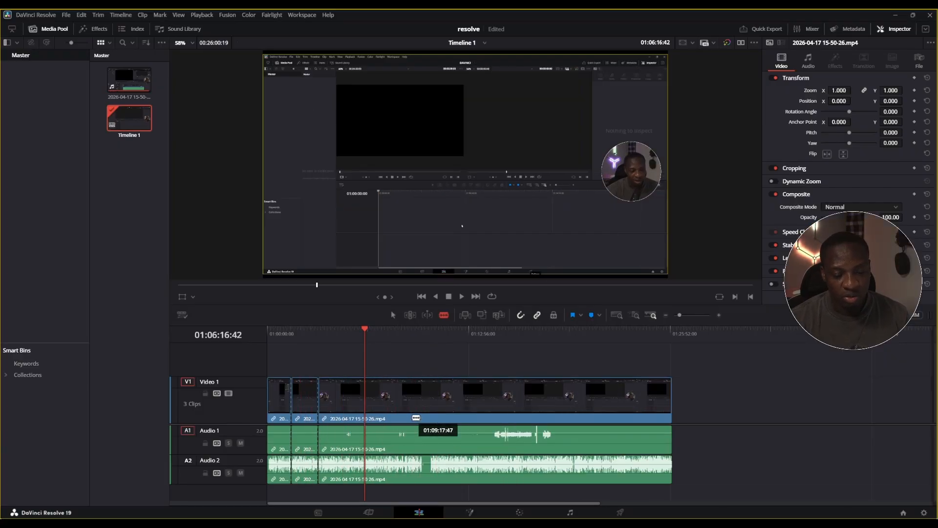
key("ctrl+z")
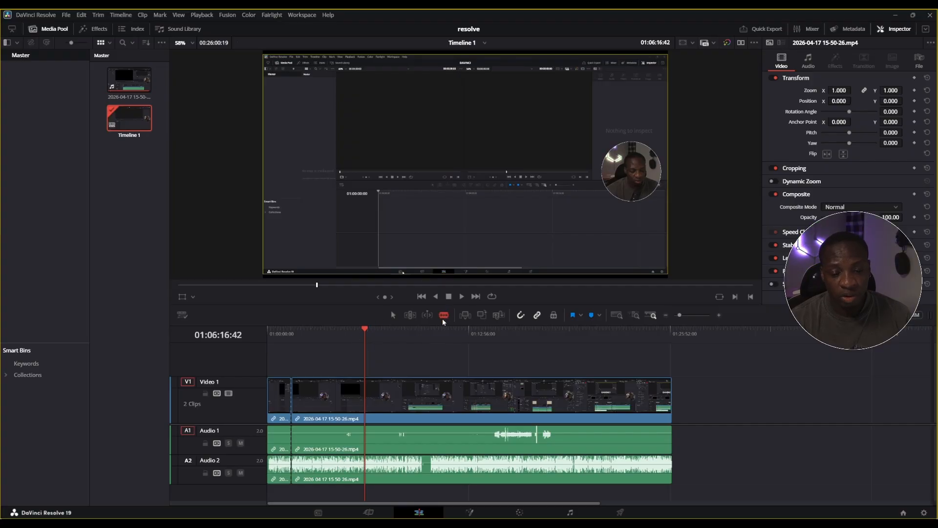
Return to selection mode and split the linked clip at the playhead at 01:04:23:31
key("a")
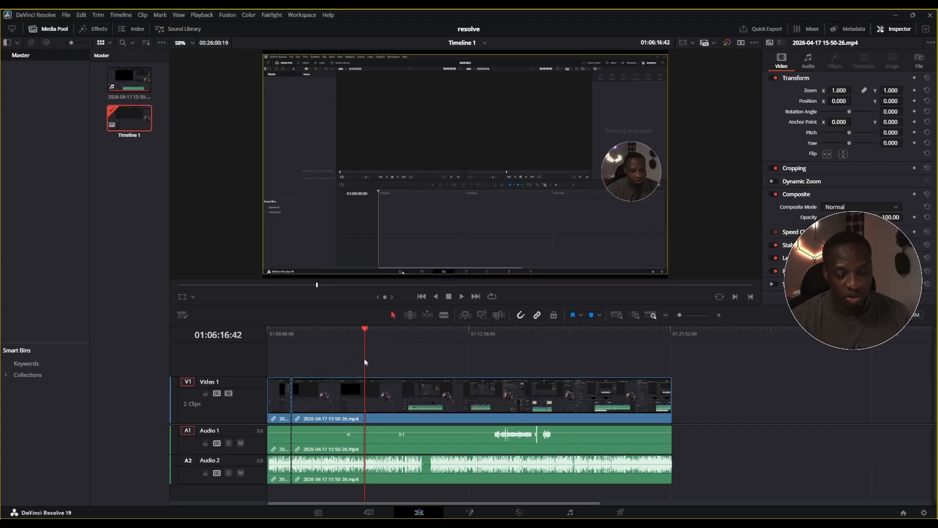
left_click_drag(365, 326, 336, 333)
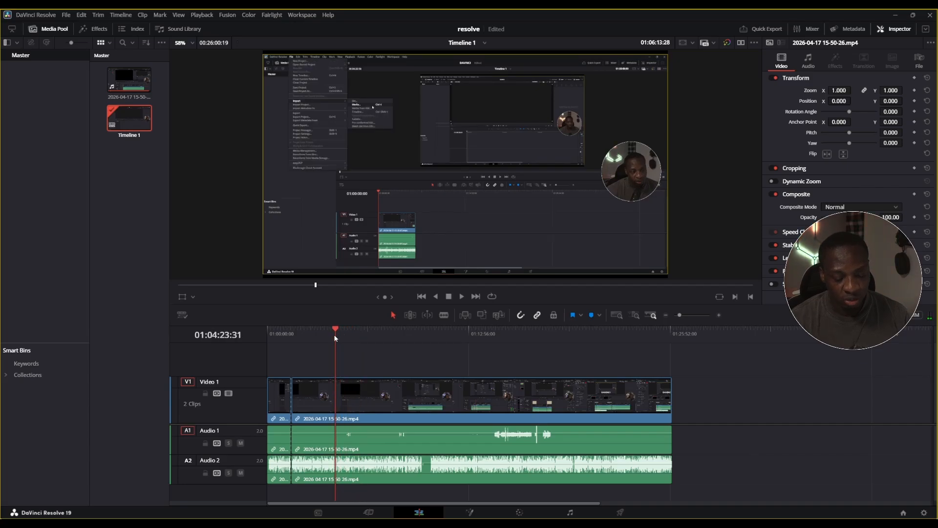
key("ctrl+b")
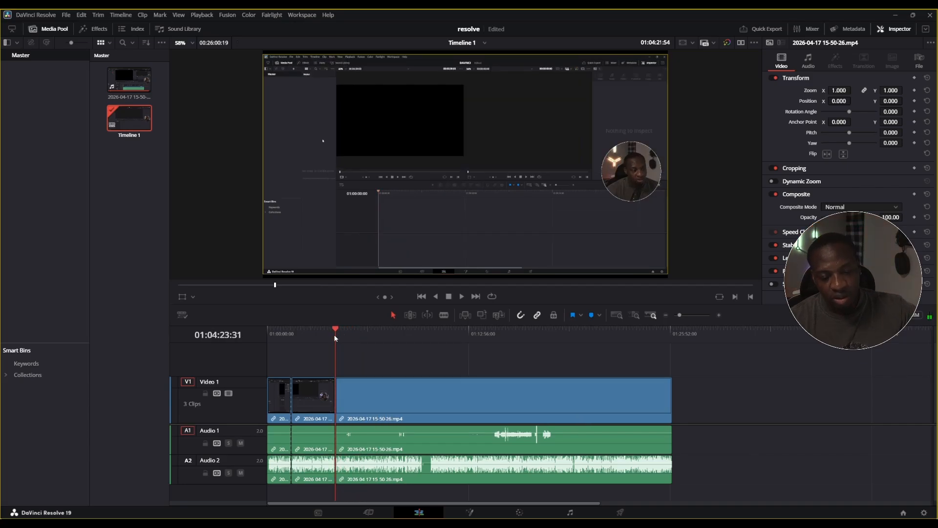
Split the linked clip at the playhead at 01:08:21:11, and undo both playhead splits
left_click_drag(334, 326, 398, 350)
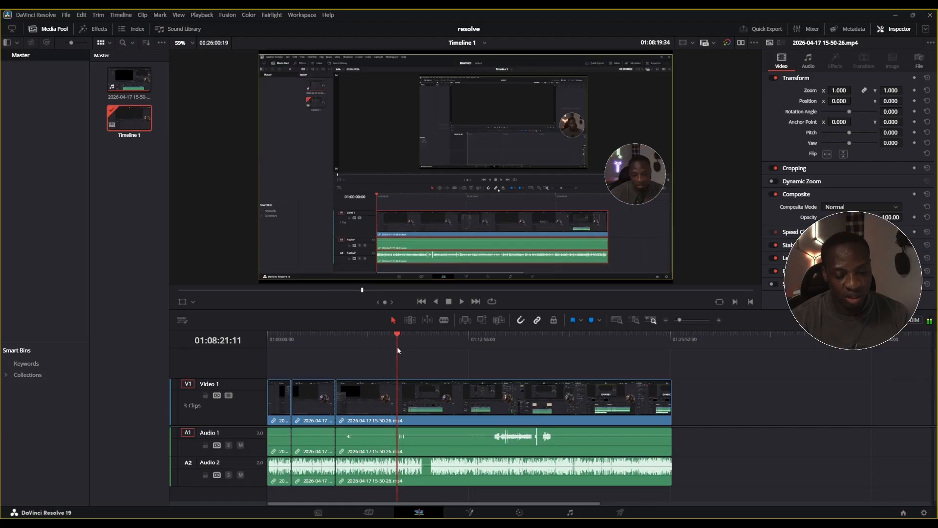
key("ctrl+b")
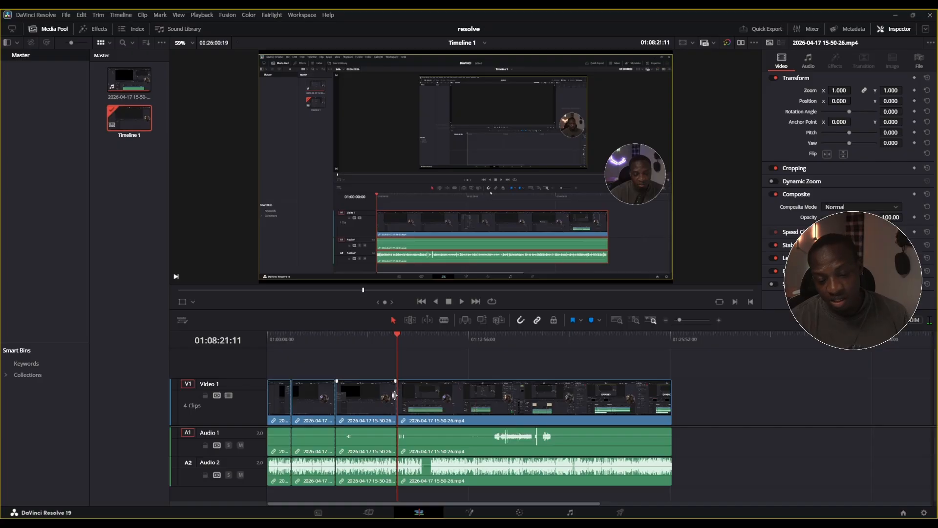
key("ctrl+z")
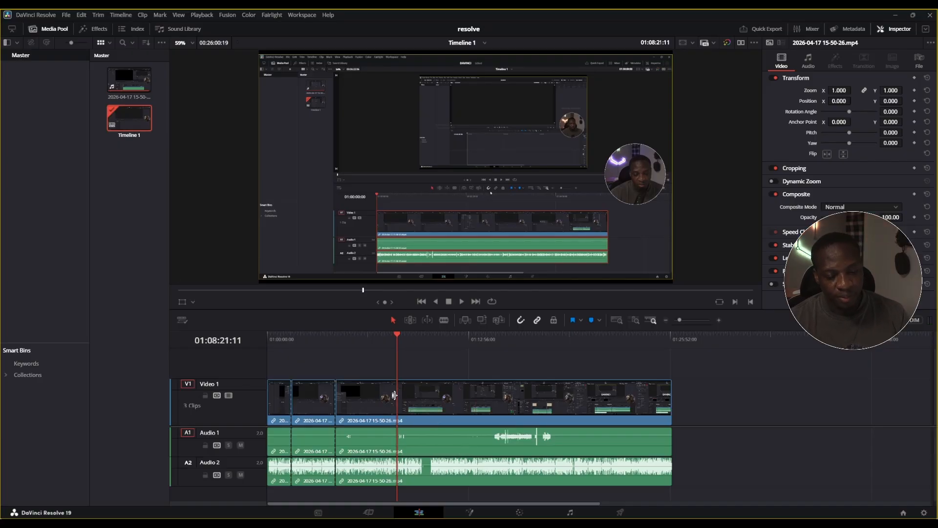
key("ctrl+z")
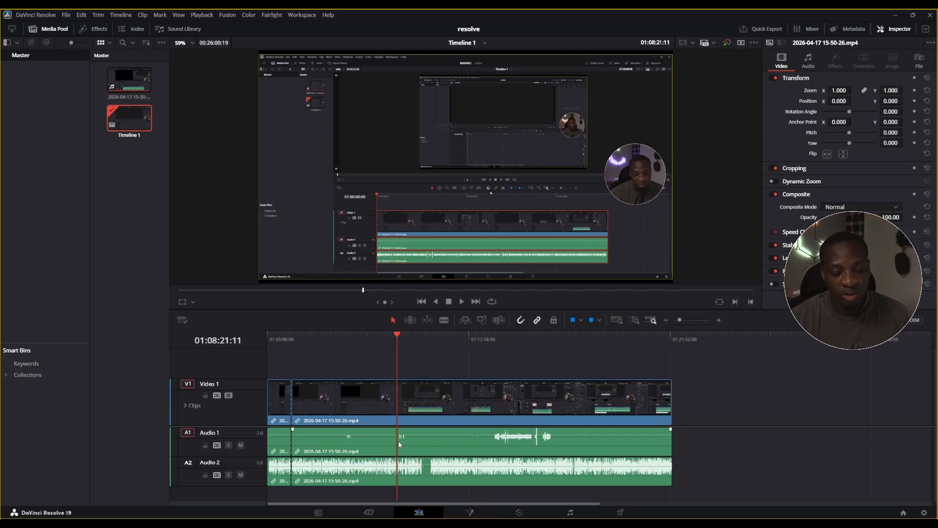
Show the audio mixer and lower the Audio 2 track's level to -3.0 dB
left_click_drag(676, 438, 281, 487)
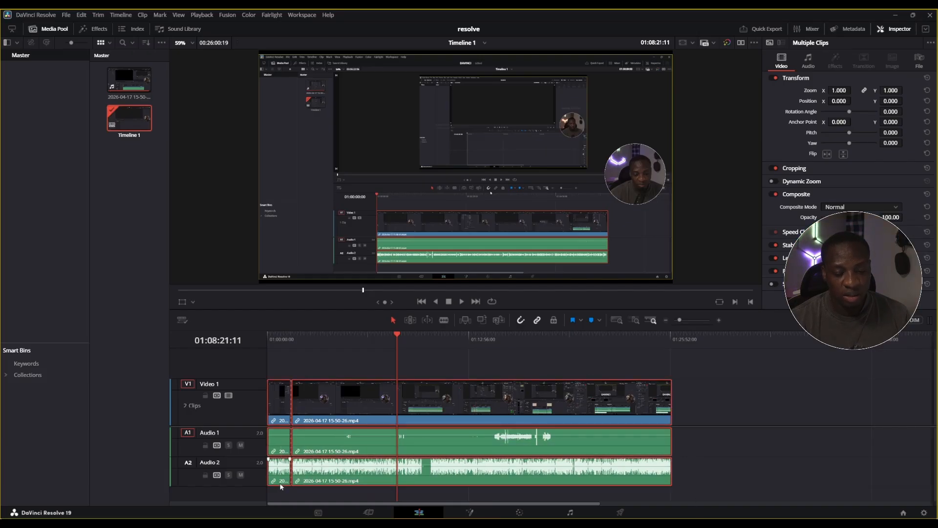
left_click(692, 478)
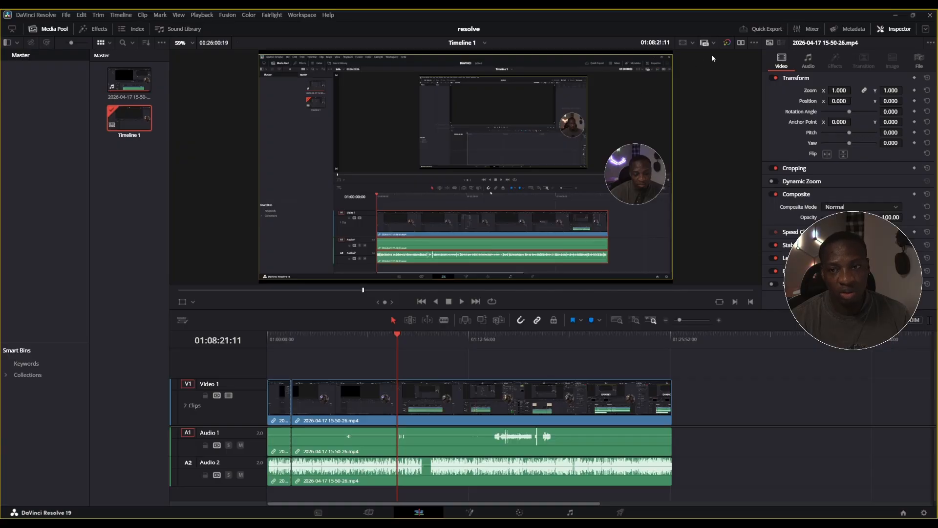
left_click(812, 29)
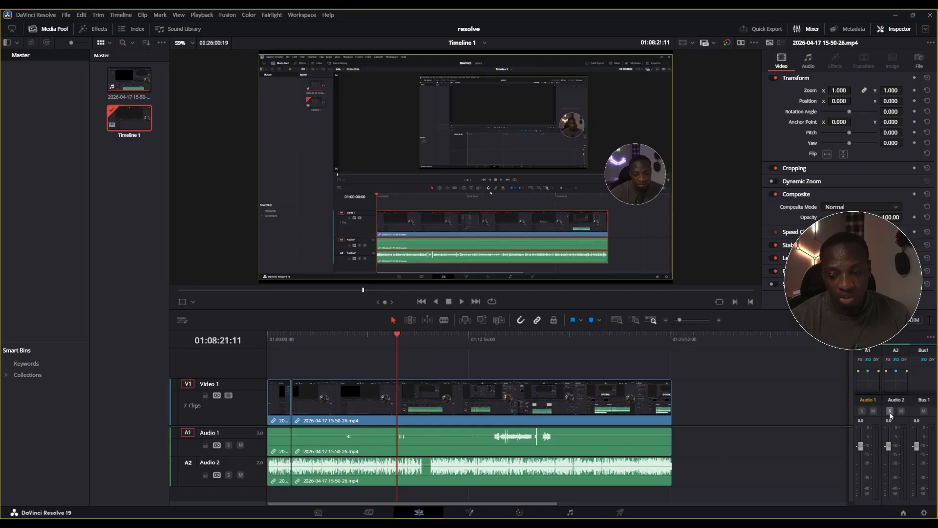
left_click_drag(891, 452, 893, 470)
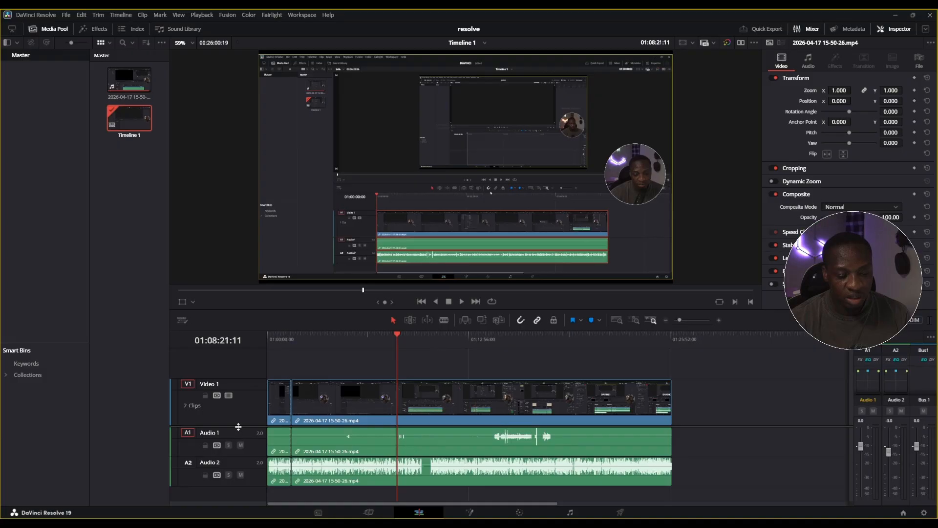
Increase the heights of the Audio 1 and Audio 2 tracks to enlarge their waveforms
scroll(240, 442, "down", 2)
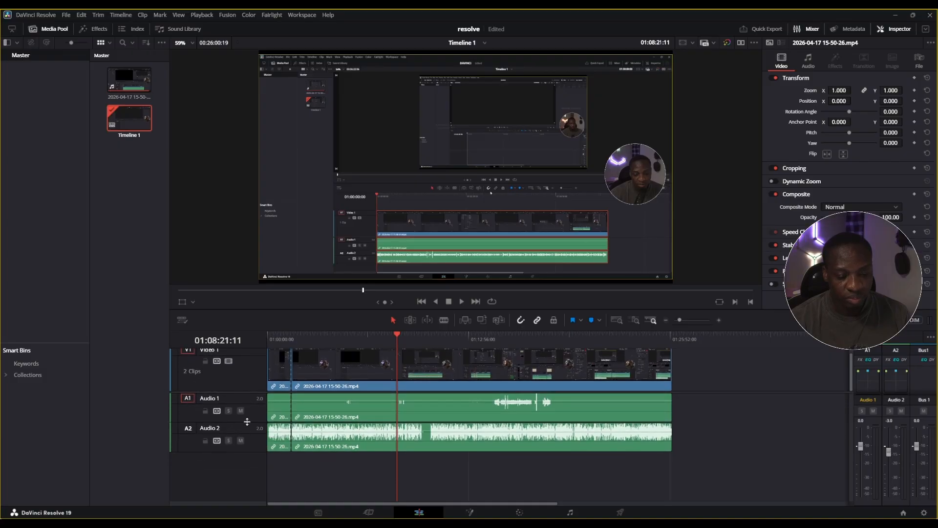
left_click_drag(248, 422, 255, 502)
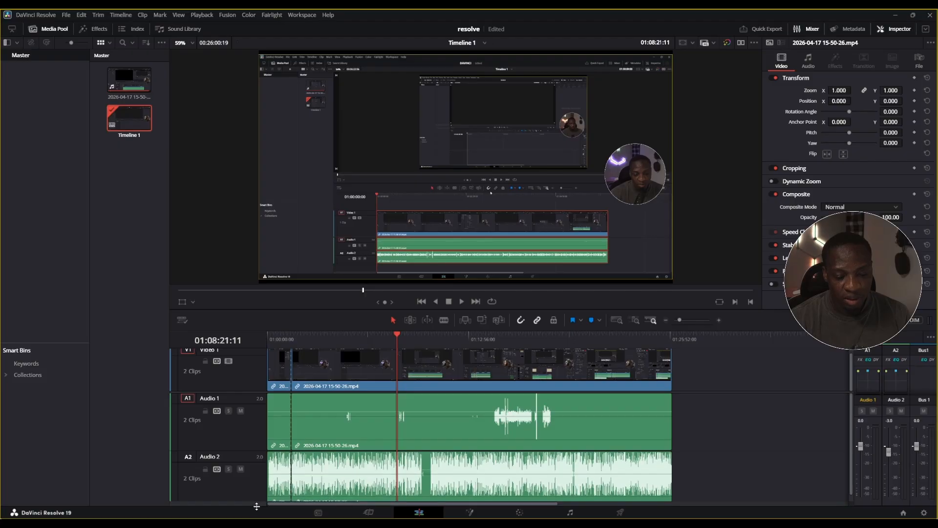
scroll(495, 445, "down", 1)
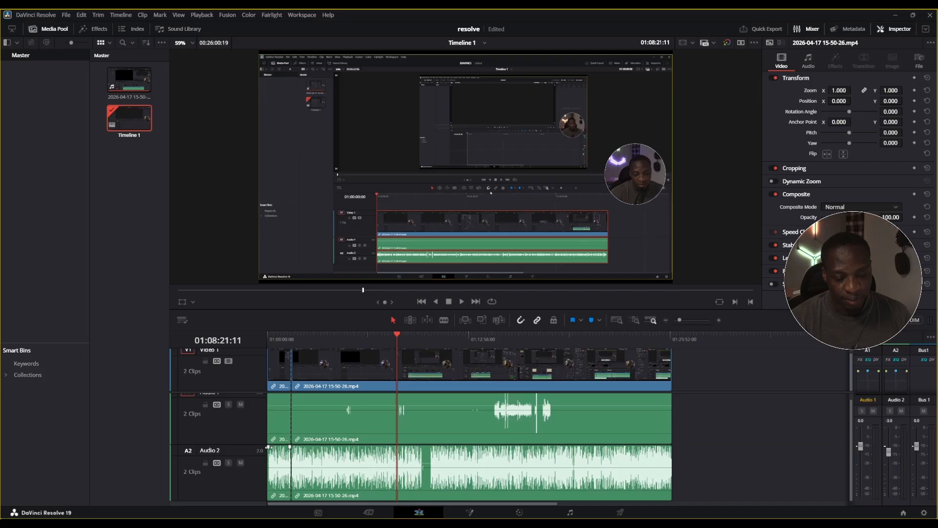
Try a fade-in across the short first clip on Audio 2, and remove the fade
left_click_drag(268, 447, 292, 447)
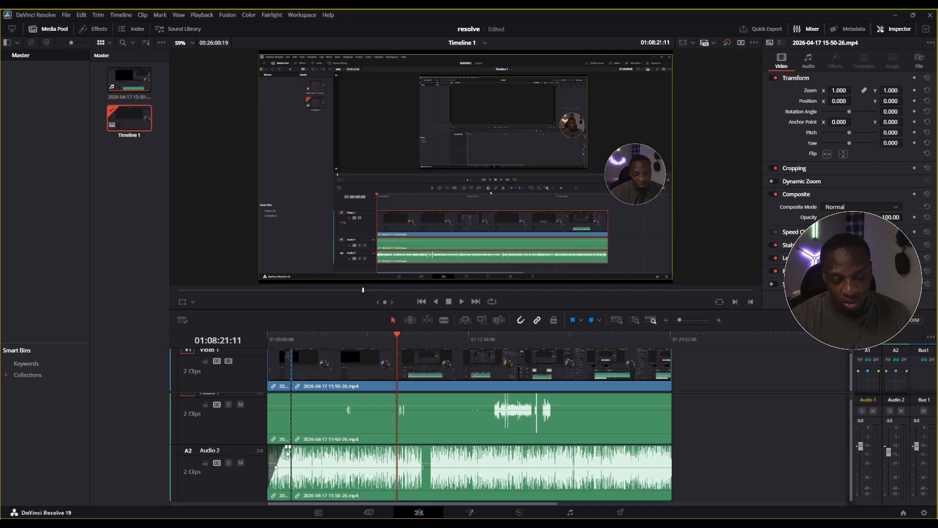
mouse_move(671, 447)
left_mouse_down()
mouse_move(624, 459)
mouse_move(670, 458)
left_mouse_up()
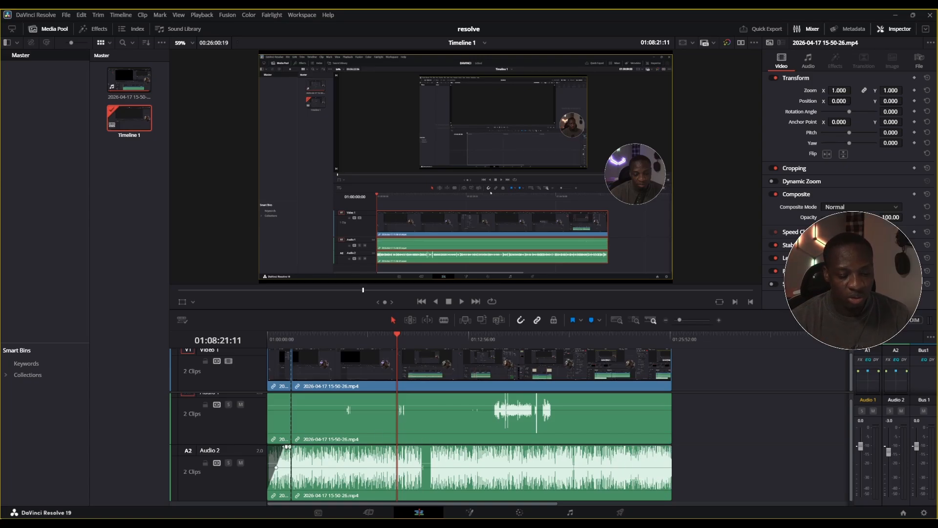
left_click_drag(292, 446, 267, 448)
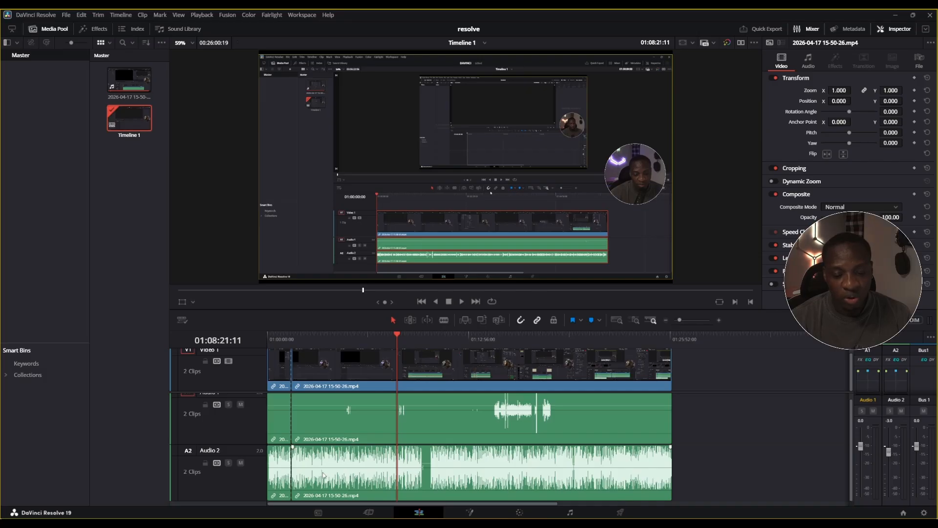
Try Normalize Audio Levels on the Audio 2 clips with Sample Peak Program mode and a -5.0 dBFS target, and cancel it
left_click_drag(699, 469, 285, 485)
right_click(496, 462)
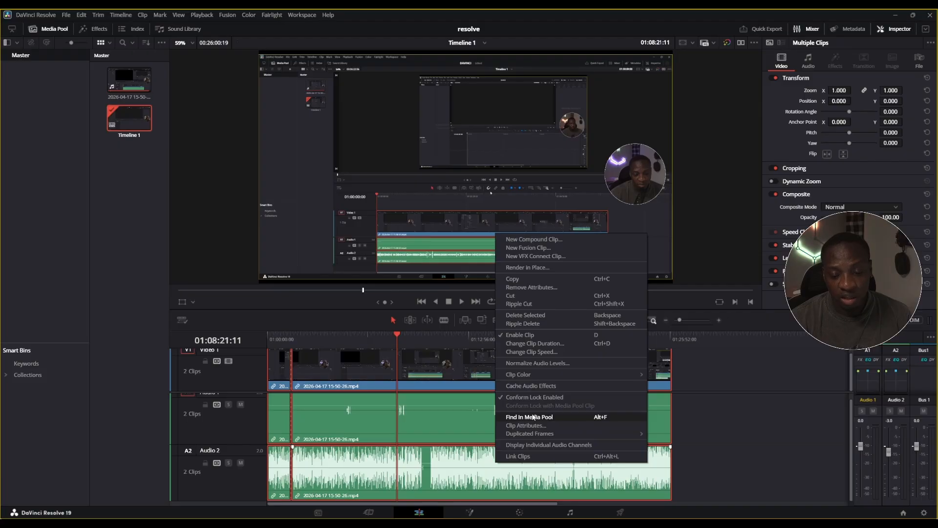
left_click(530, 364)
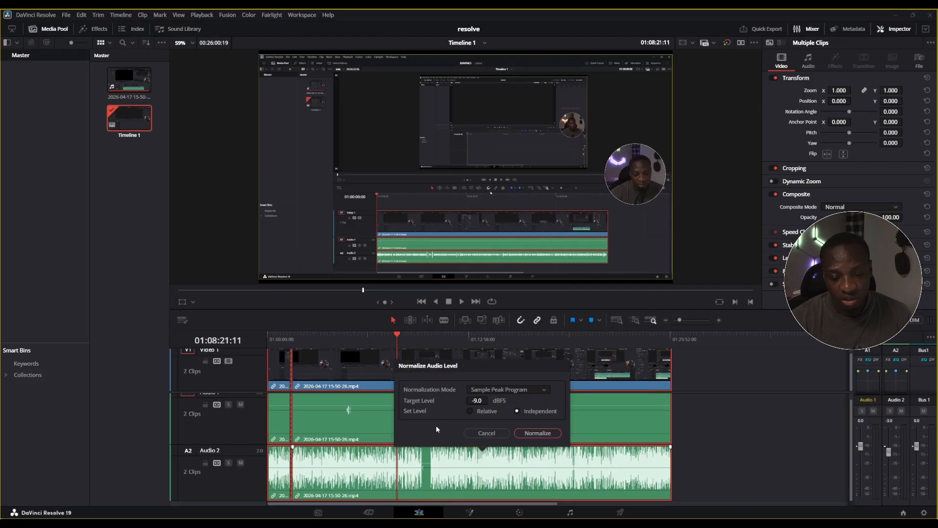
left_click(490, 389)
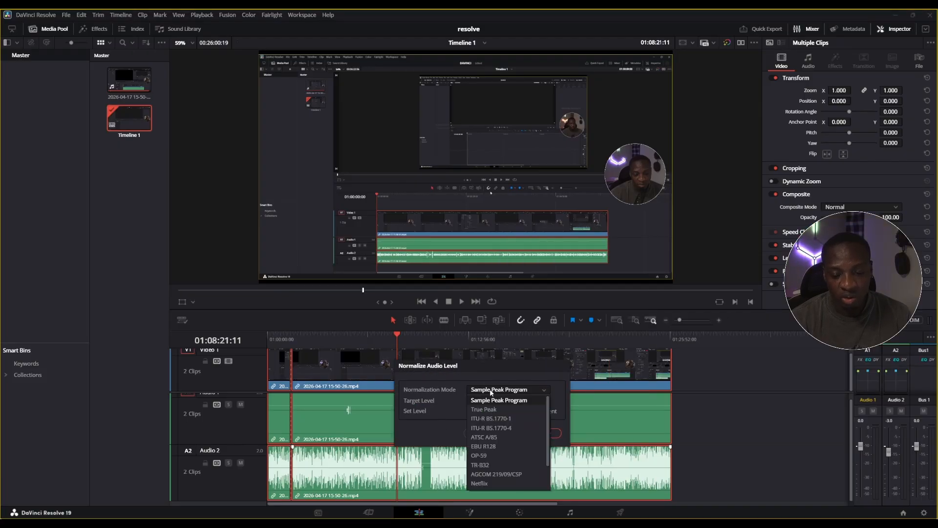
left_click(488, 400)
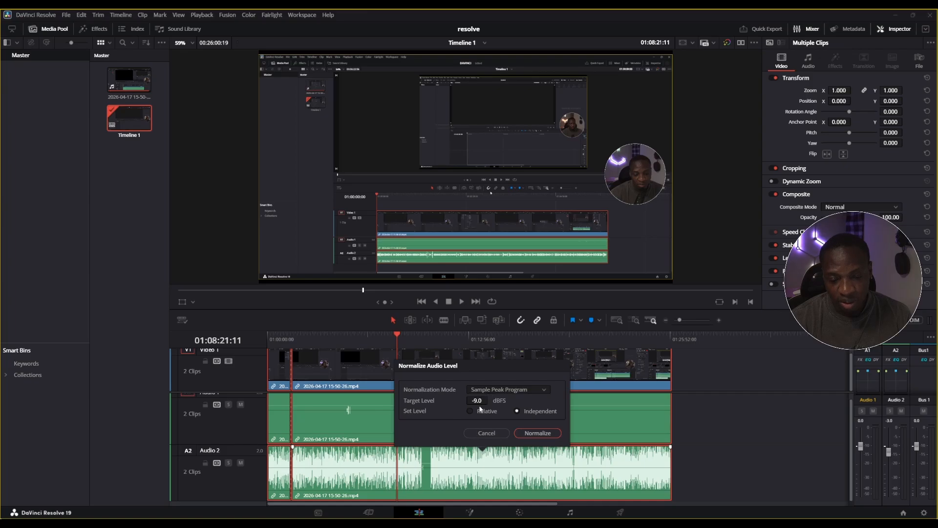
mouse_move(491, 401)
left_mouse_down()
mouse_move(490, 386)
mouse_move(484, 401)
left_mouse_up()
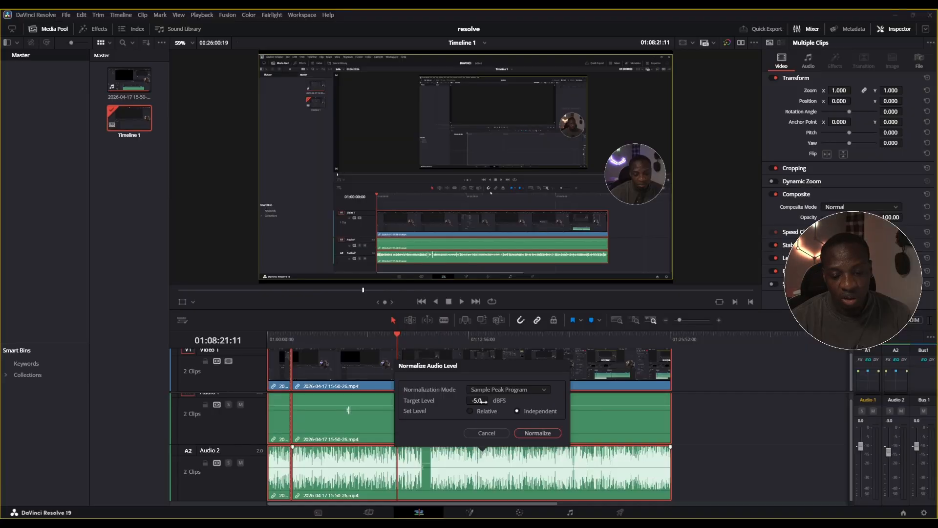
left_click(498, 434)
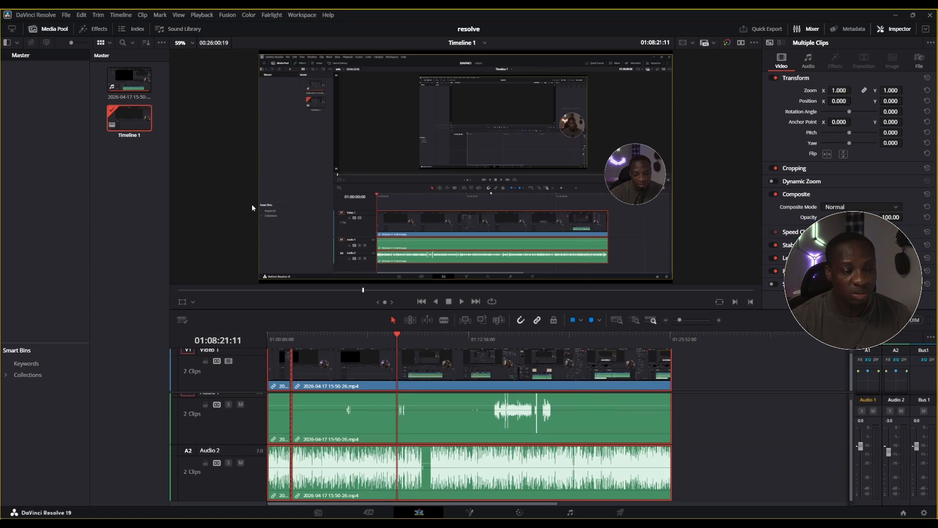
Import the song 01 This Is America.mp3 from the music folder on the Crucial X6 (G:) drive into the Master bin
left_click(121, 176)
right_click(122, 175)
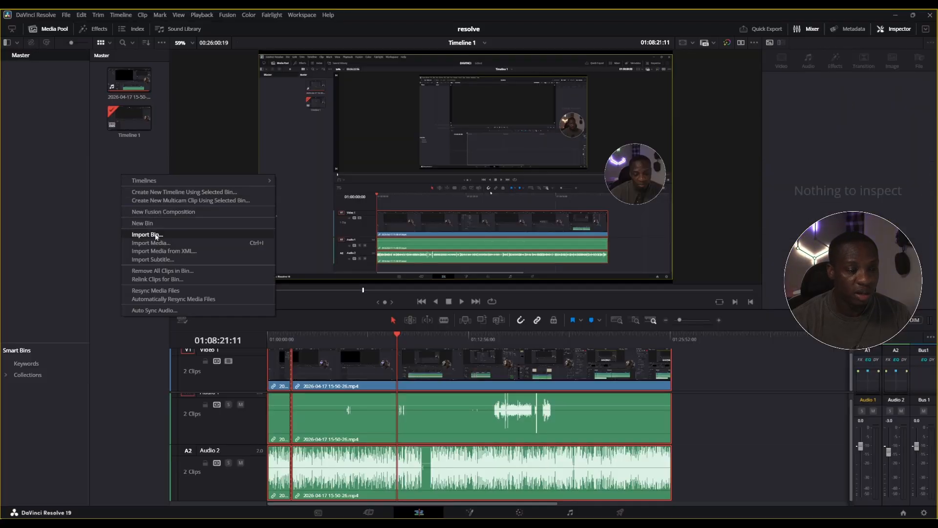
left_click(120, 153)
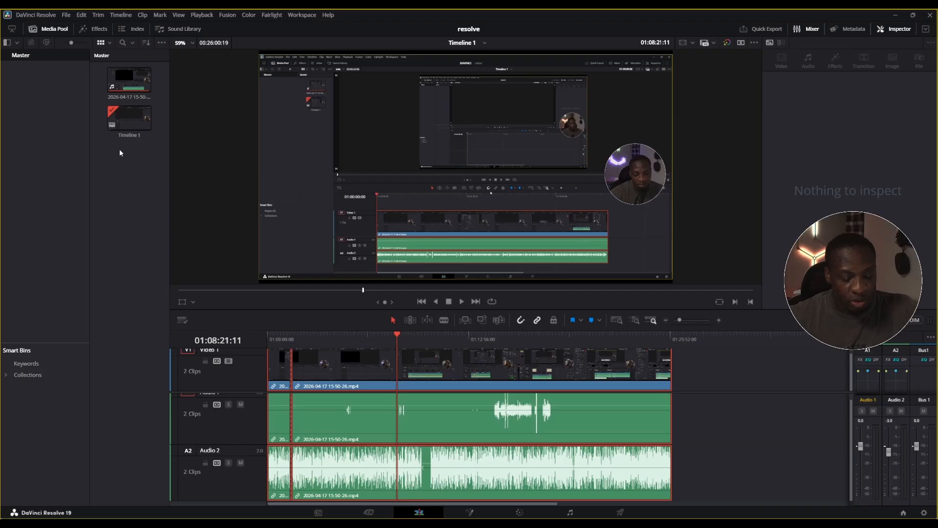
key("ctrl+i")
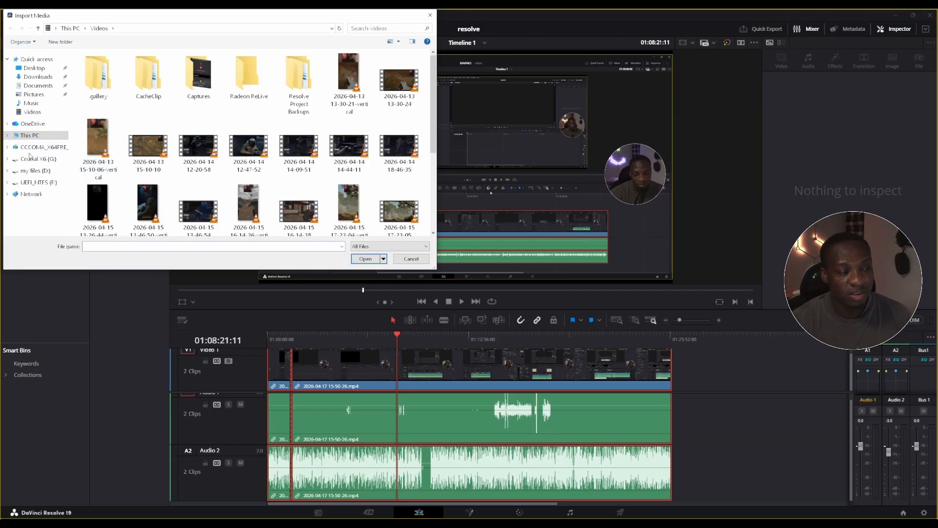
left_click(31, 158)
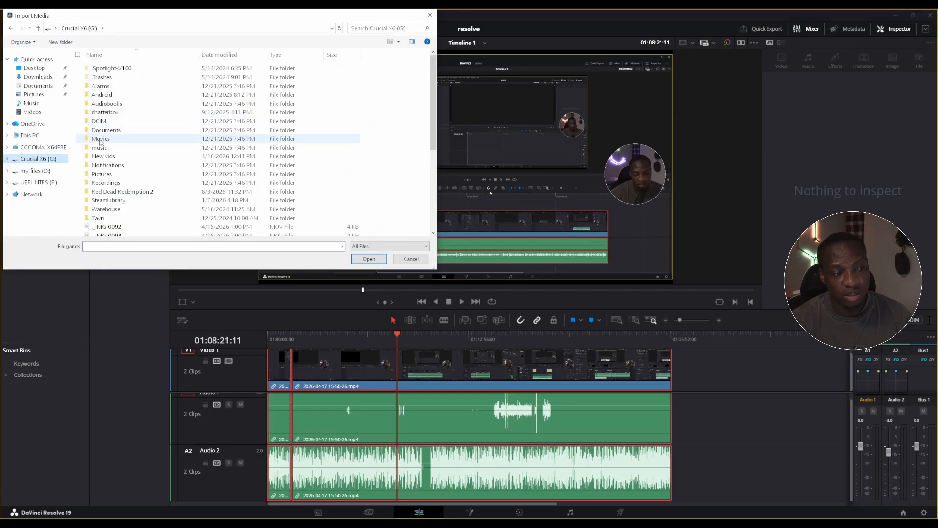
double_click(109, 148)
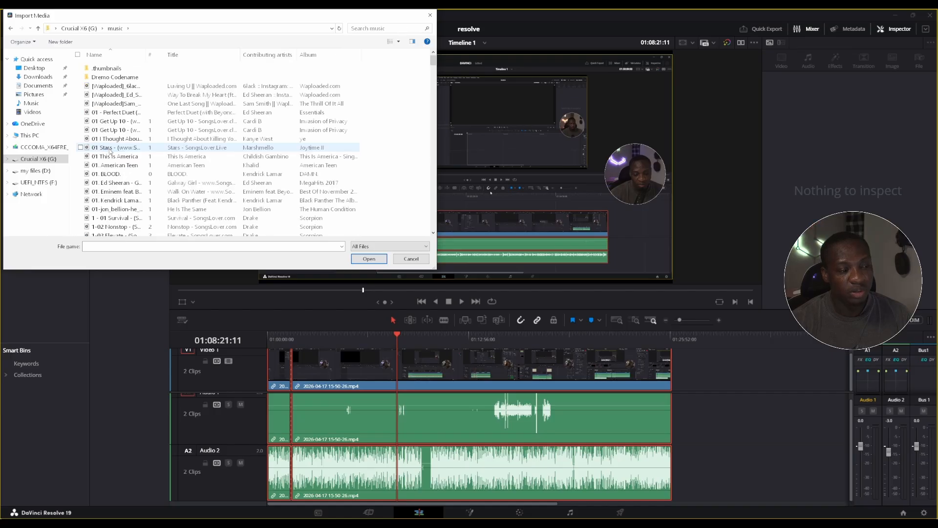
double_click(110, 156)
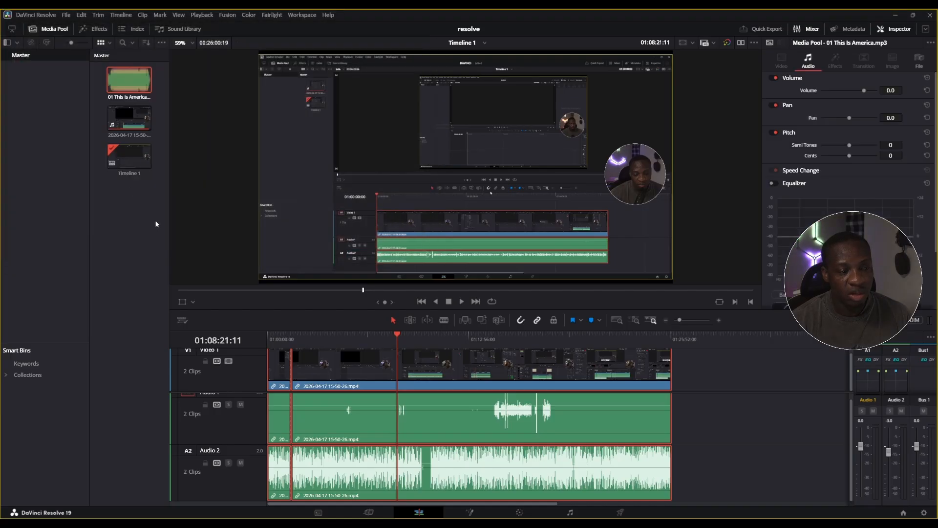
Preview the imported song and place it on Audio 1 shortly after the start of the timeline
double_click(131, 84)
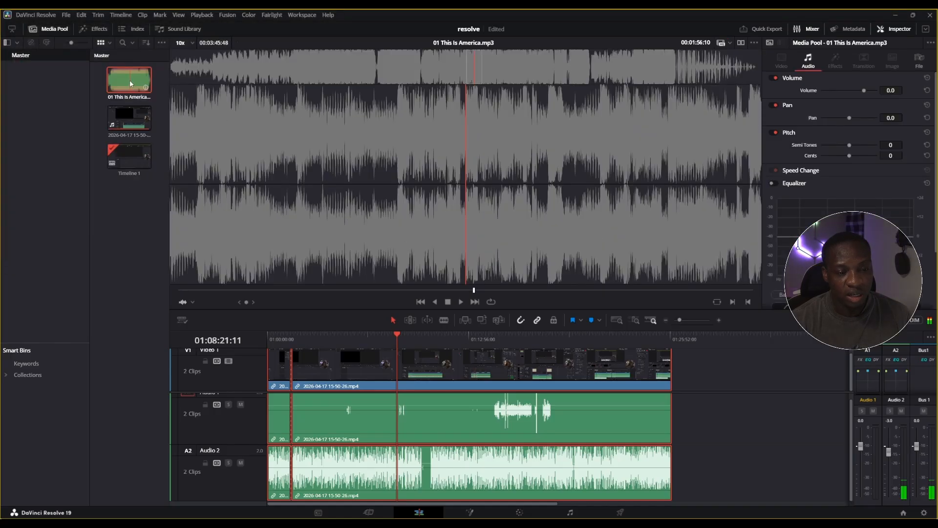
left_click_drag(131, 84, 282, 390)
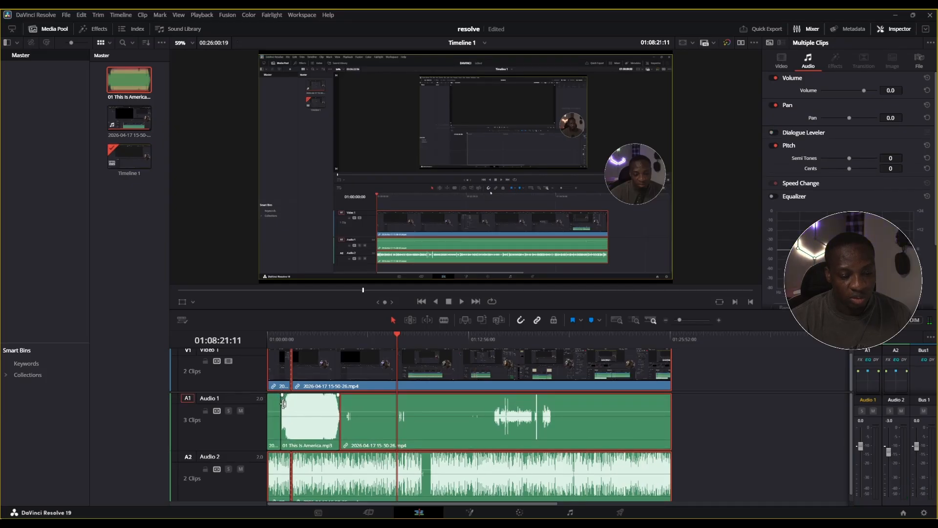
Reduce the heights of Audio 1 and Audio 2, and add the song on a new Audio 3 track at the timeline start
scroll(468, 425, "down", 1)
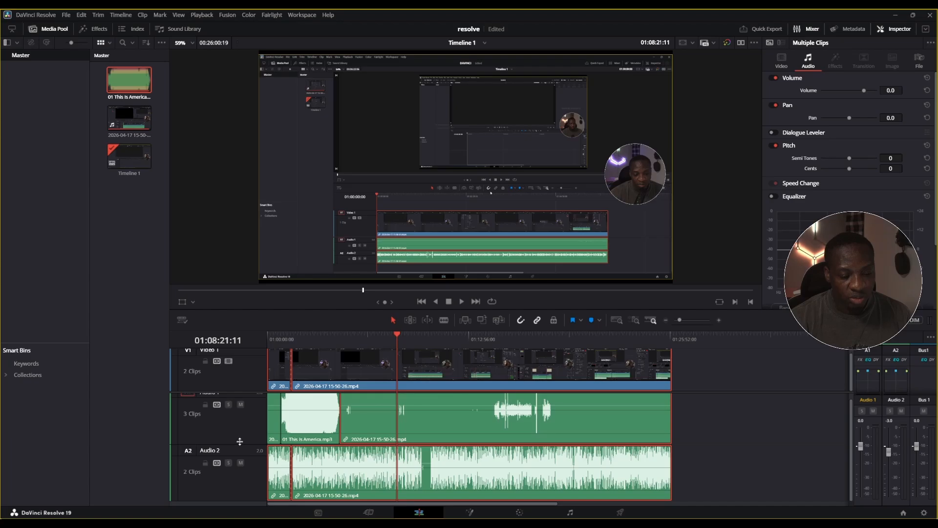
left_click_drag(241, 443, 241, 413)
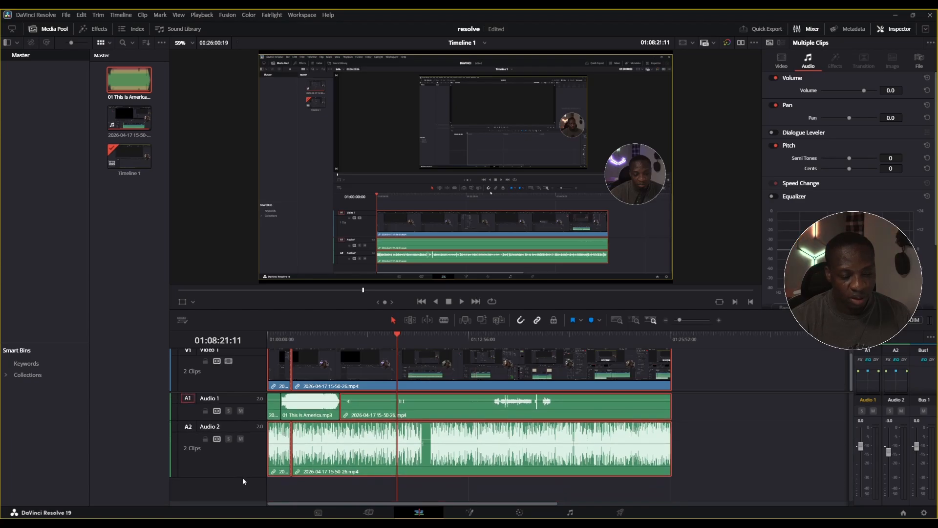
left_click_drag(240, 477, 235, 448)
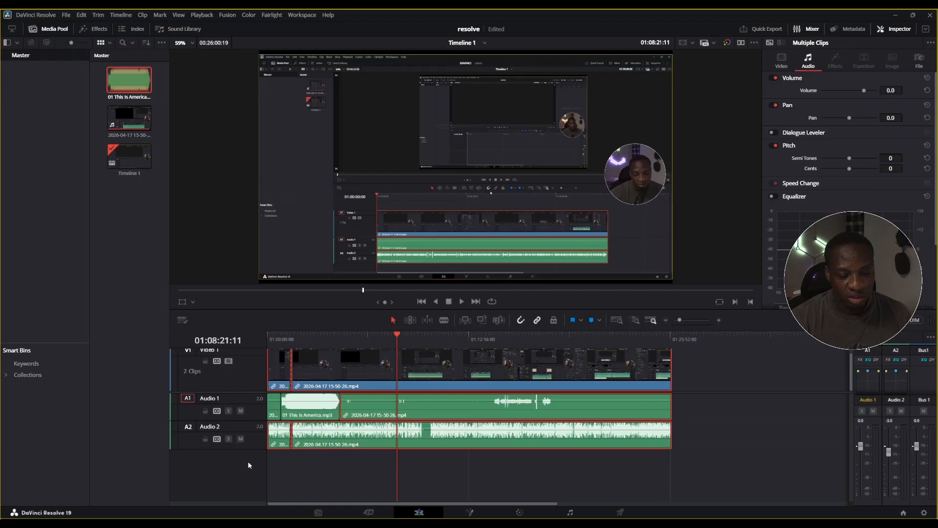
left_click_drag(125, 79, 266, 468)
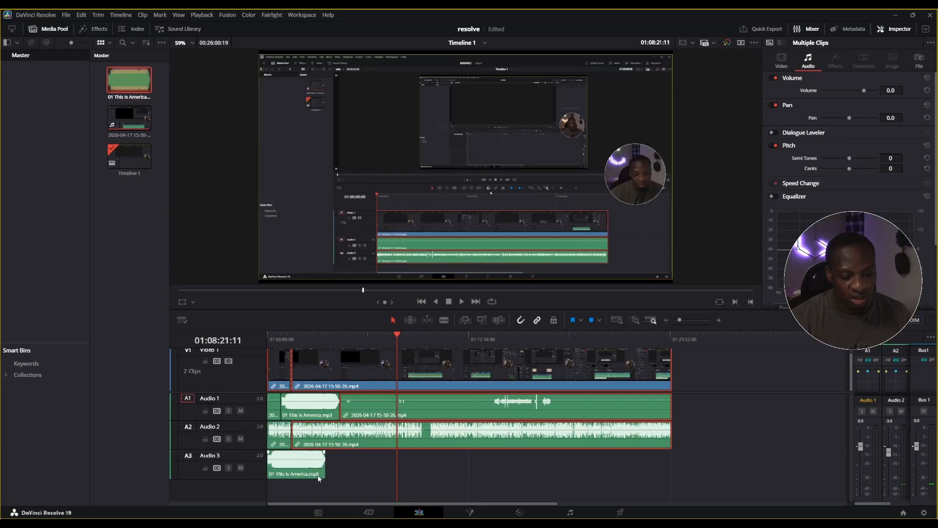
left_click(326, 453)
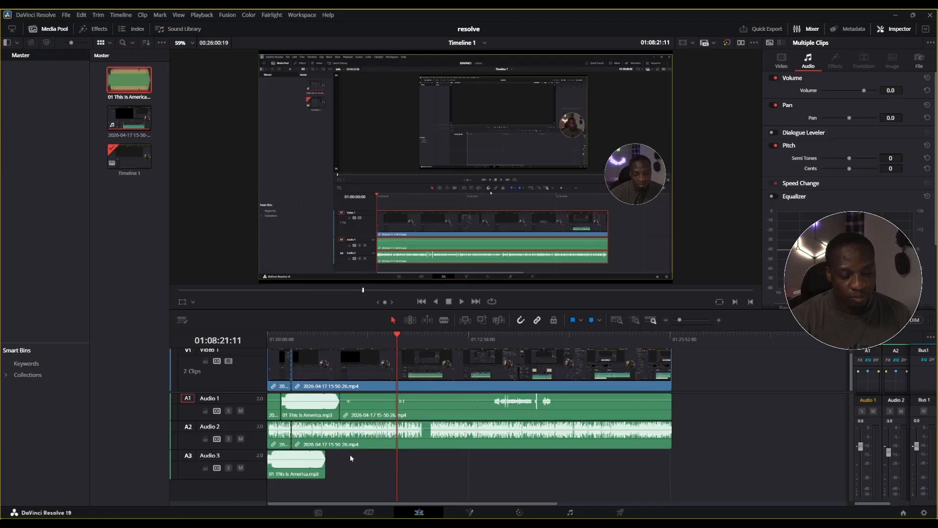
Lower the Audio 3 track's mixer level to quiet background music, and save the project
left_click(295, 462)
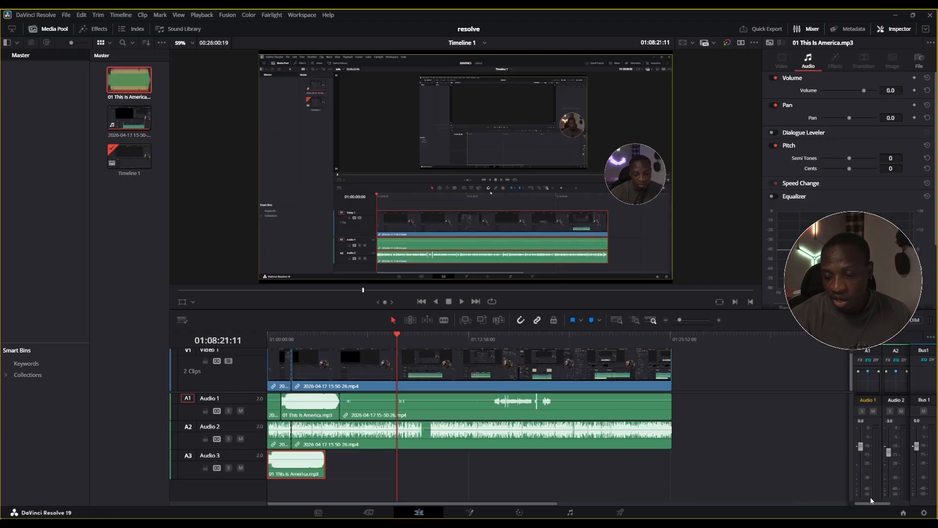
left_click_drag(870, 504, 904, 503)
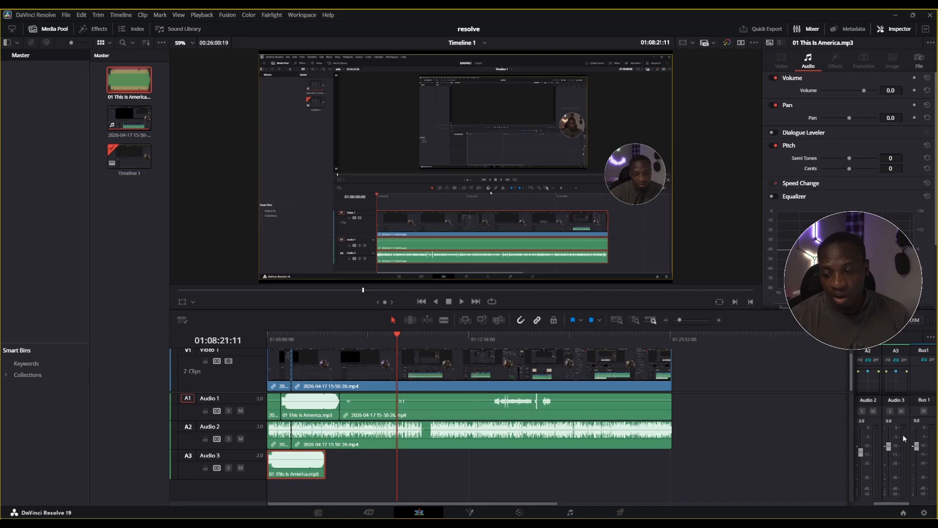
left_click_drag(894, 447, 895, 485)
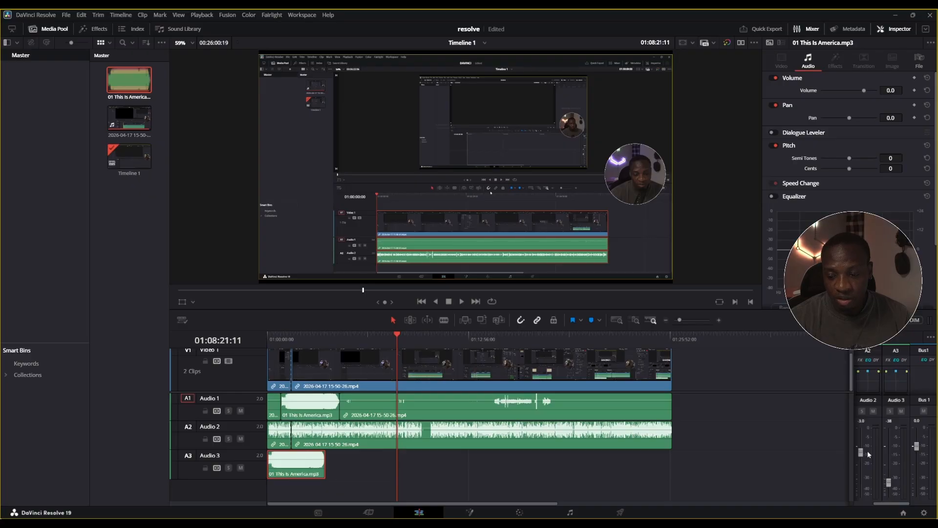
key("ctrl+s")
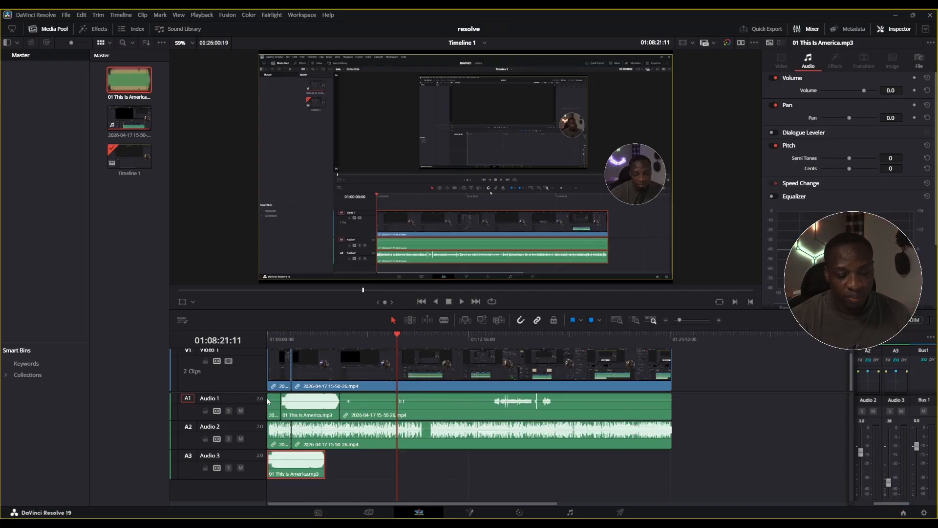
Enable the Dialogue Leveler for the 01 This Is America.mp3 clip on Audio 1
left_click(322, 404)
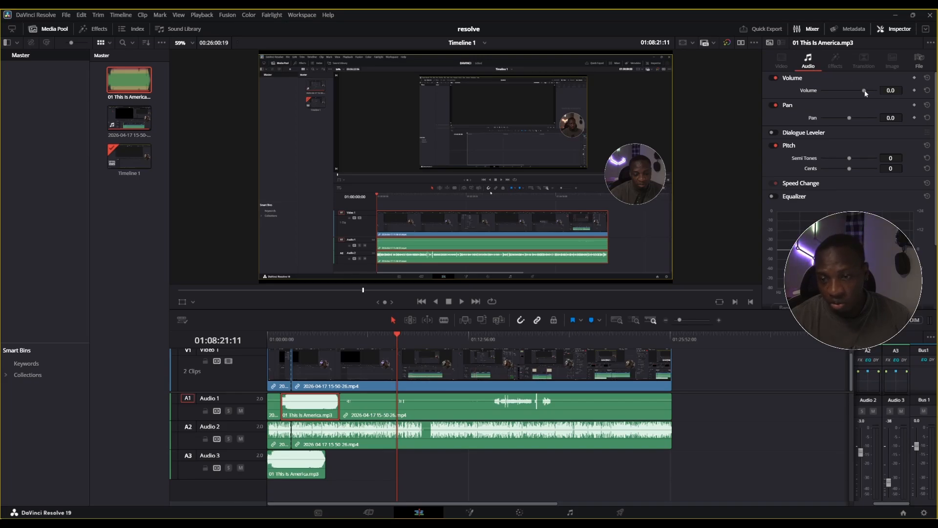
left_click(773, 133)
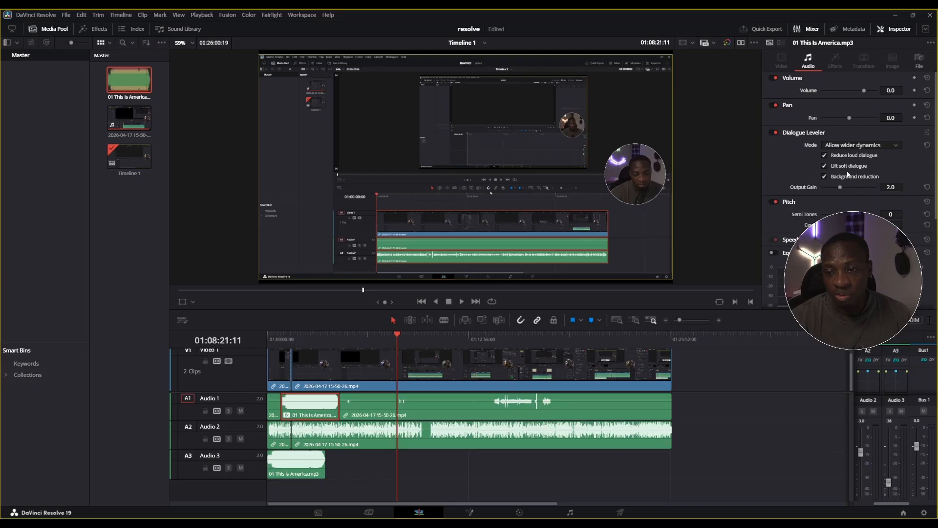
Turn off the Dialogue Leveler for the 01 This Is America.mp3 clip on Audio 1
left_click(772, 133)
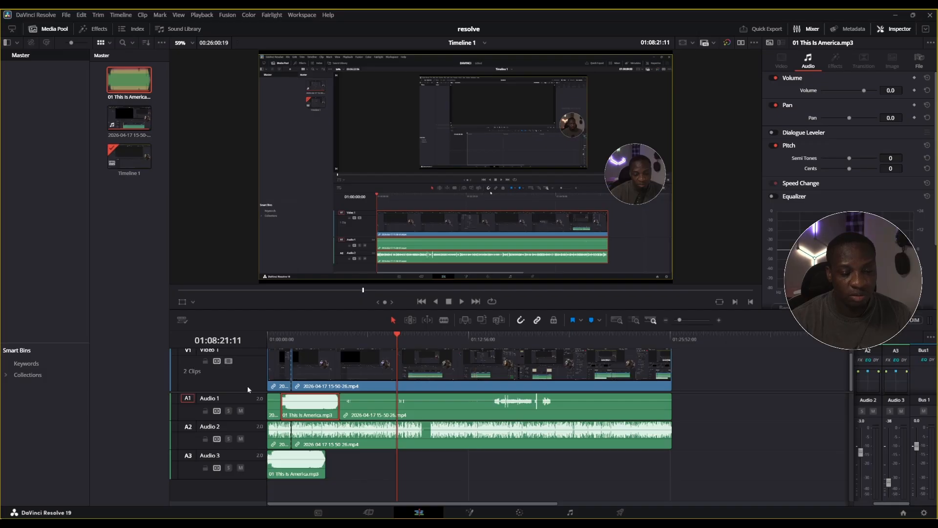
Make Video 1 visible with room above it and add a Right Lower Third title on a new track near the timeline start
left_click(95, 31)
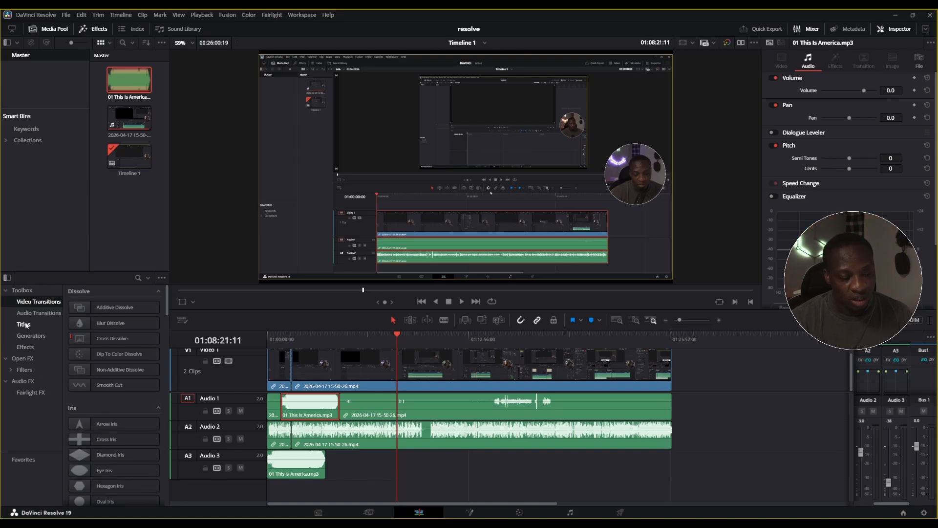
left_click(24, 324)
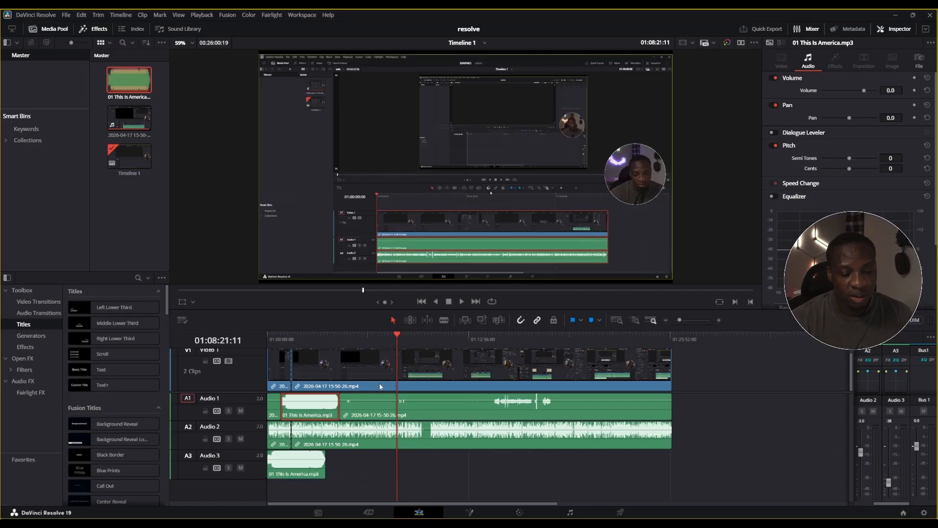
scroll(386, 376, "up", 1)
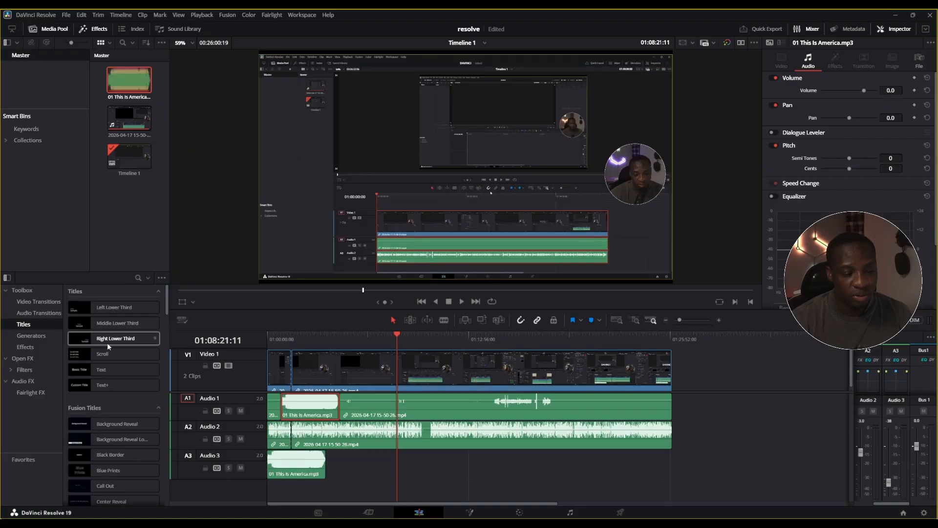
left_click_drag(87, 335, 300, 359)
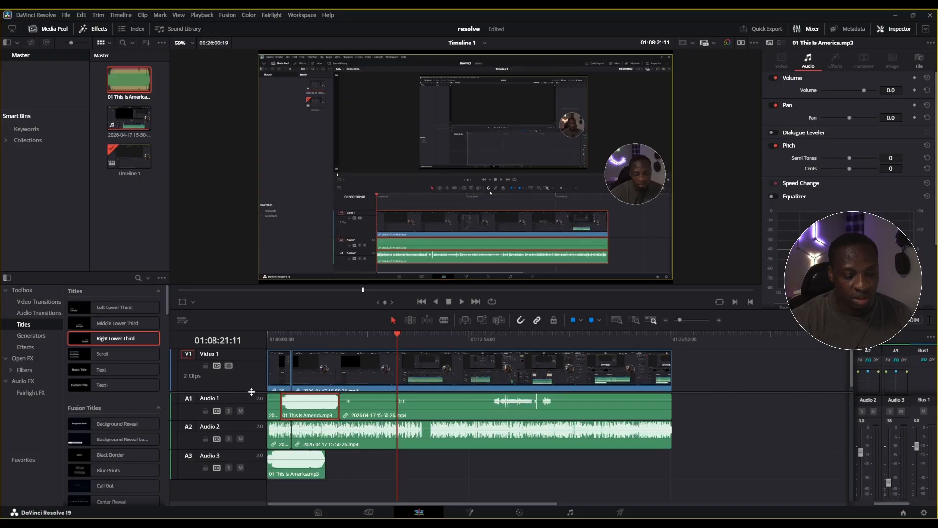
left_click_drag(251, 391, 251, 425)
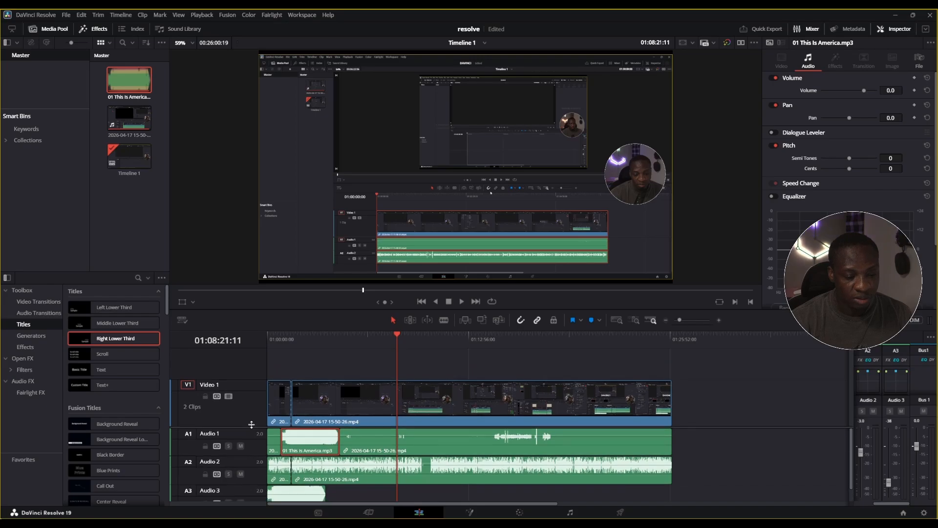
mouse_move(107, 340)
left_mouse_down()
mouse_move(252, 356)
mouse_move(300, 374)
mouse_move(304, 362)
mouse_move(326, 362)
mouse_move(299, 363)
left_mouse_up()
Shift the Right Lower Third title slightly later on its track and select it for editing
left_click(299, 363)
key("ctrl+z")
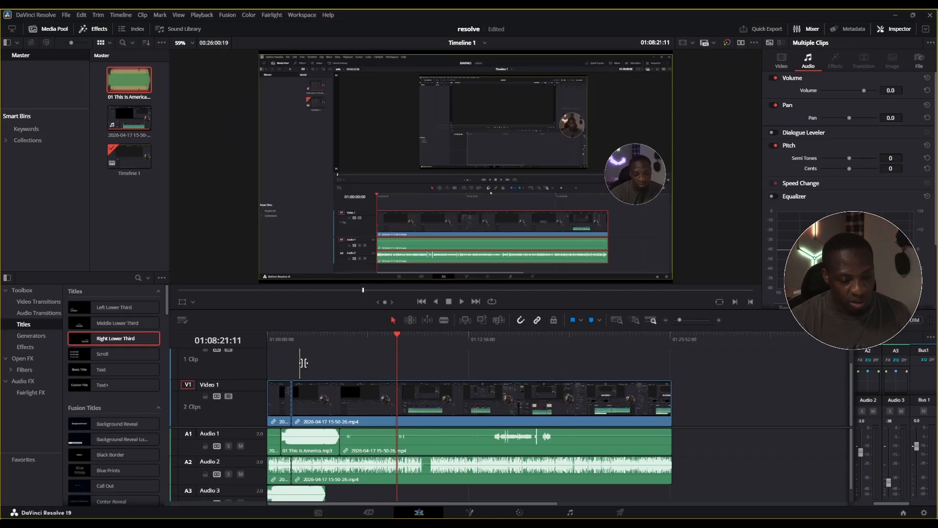
left_click(300, 362)
left_click_drag(300, 363, 317, 363)
left_click(310, 360)
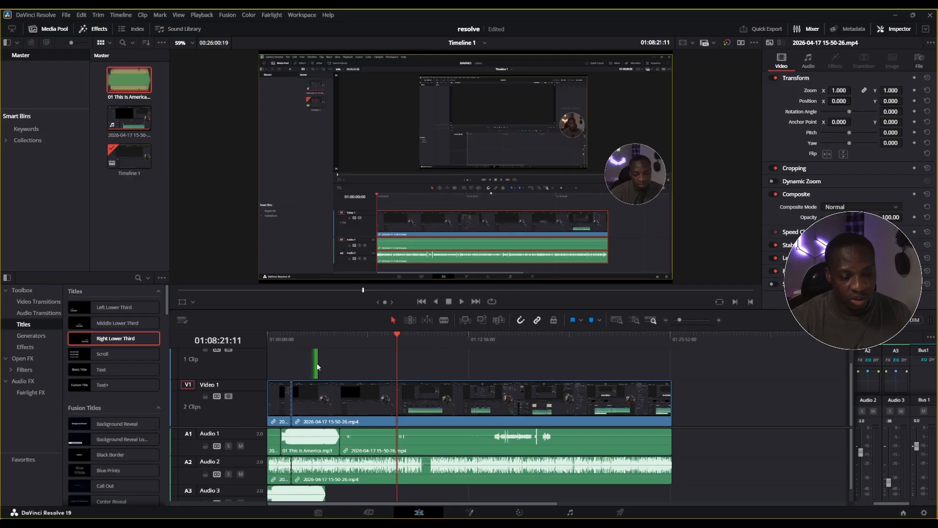
left_click(318, 365)
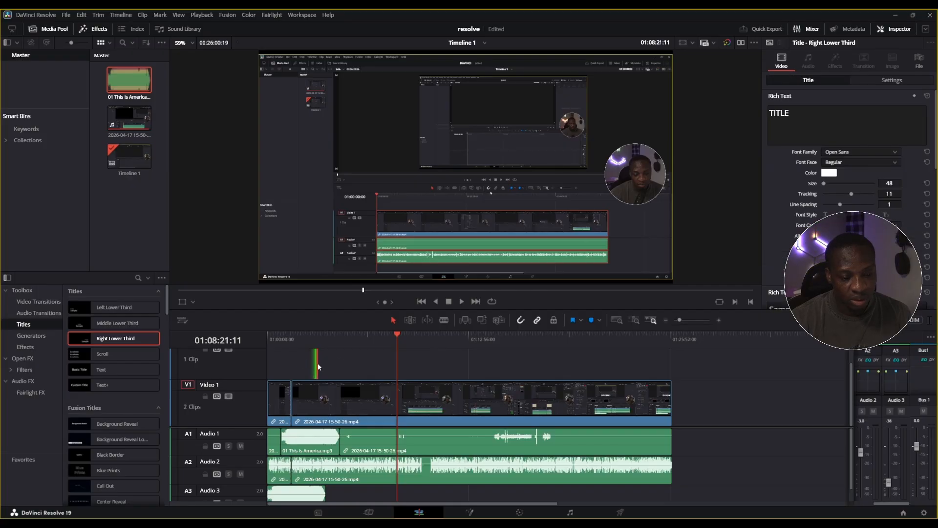
Change the Right Lower Third title's main text to "reading" and its color to dark red #aa0000
left_click(787, 116)
double_click(790, 116)
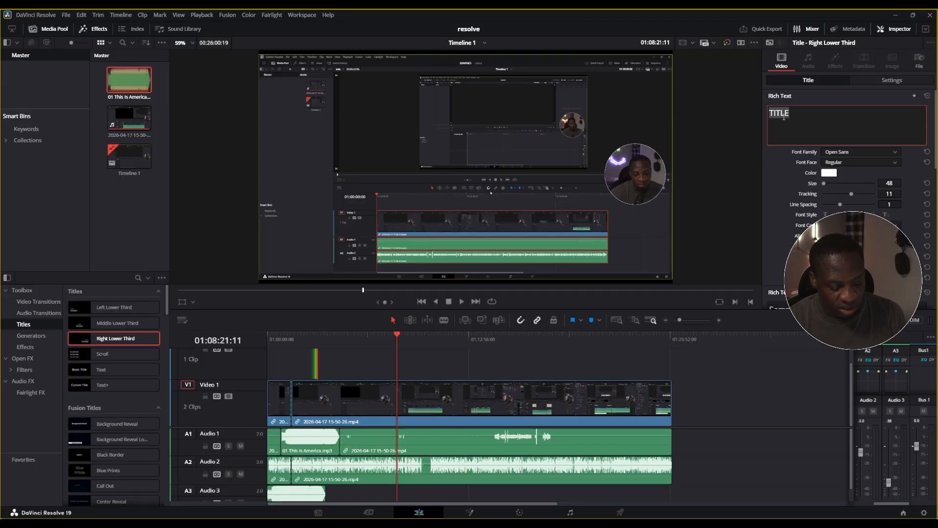
type("reading")
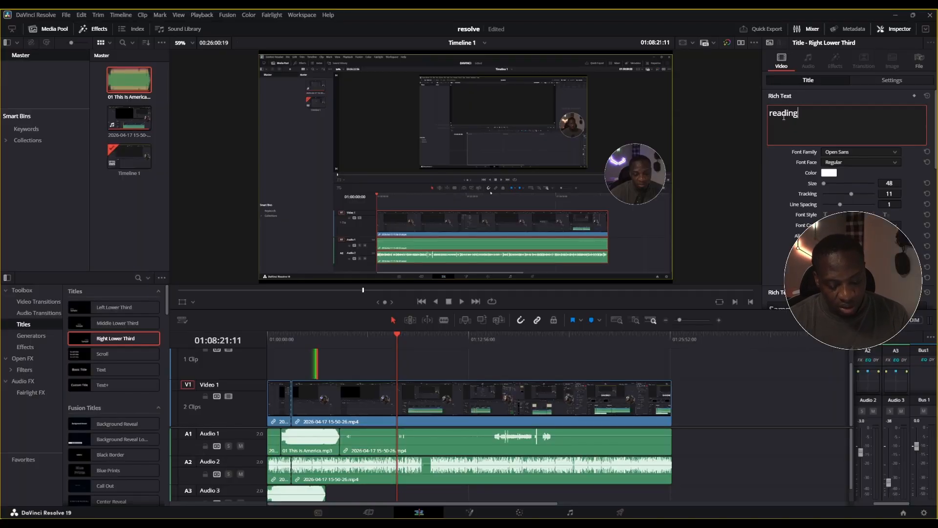
left_click(828, 173)
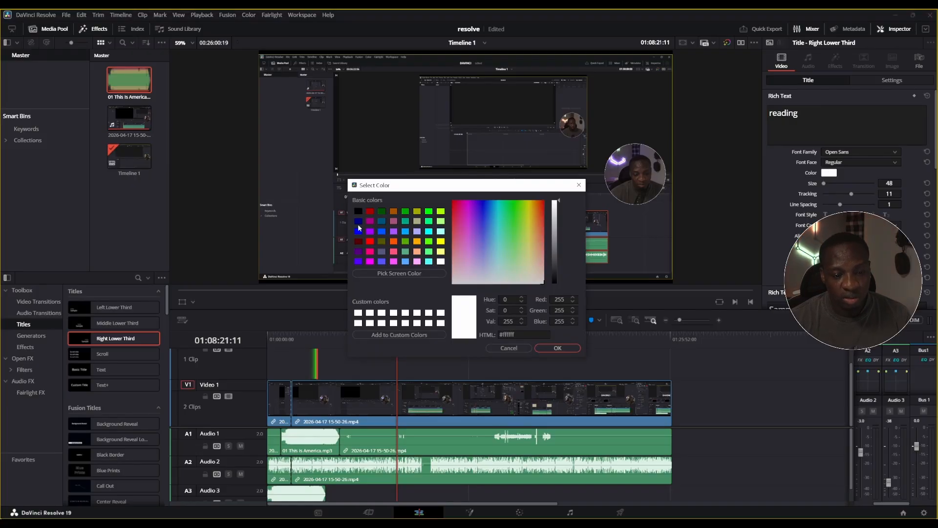
left_click(369, 211)
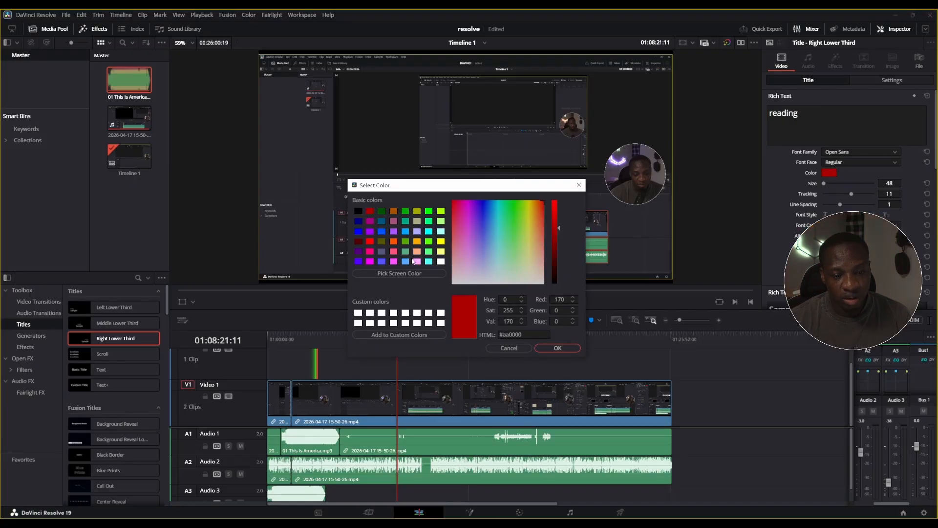
left_click(557, 348)
Preview the title at 01:03:10:47 and set the text size to 339, tracking to -36 and line spacing to 51
left_click_drag(824, 183, 868, 184)
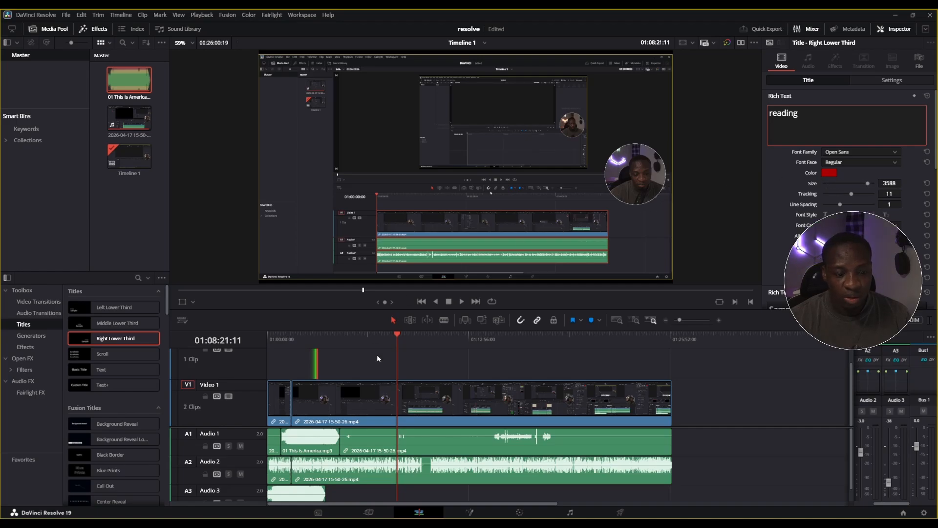
left_click_drag(398, 334, 319, 332)
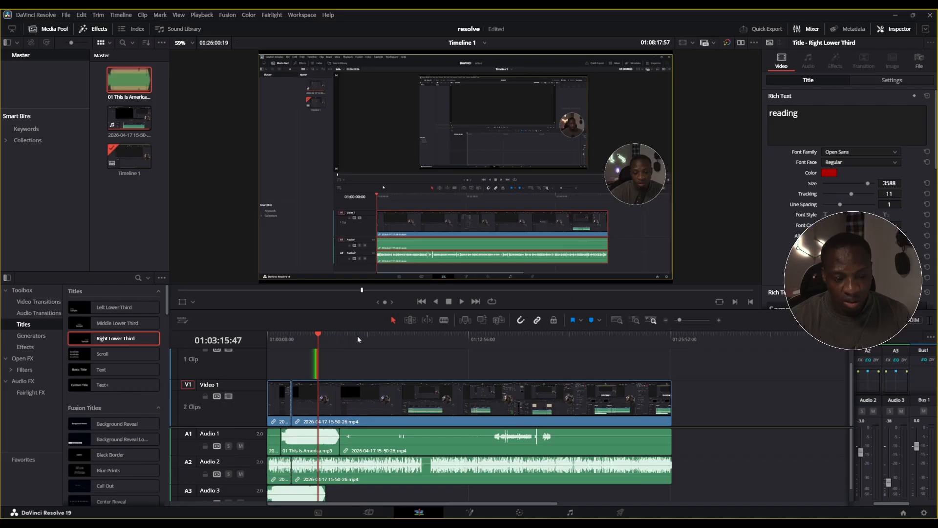
left_click(317, 333)
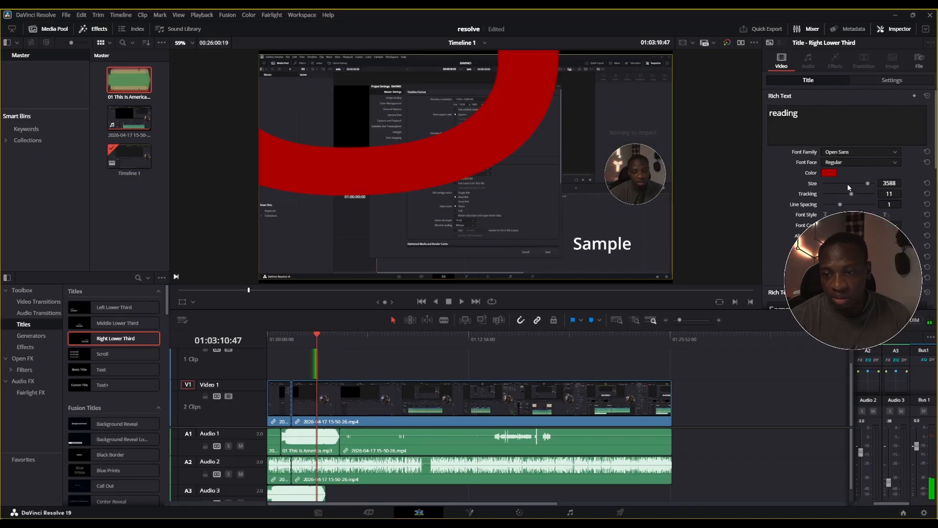
left_click_drag(867, 184, 850, 207)
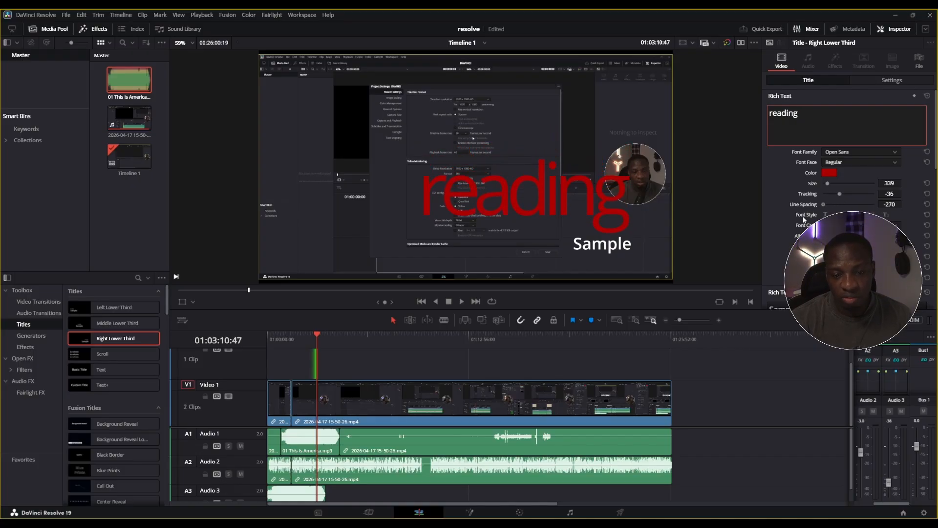
left_click_drag(824, 204, 844, 205)
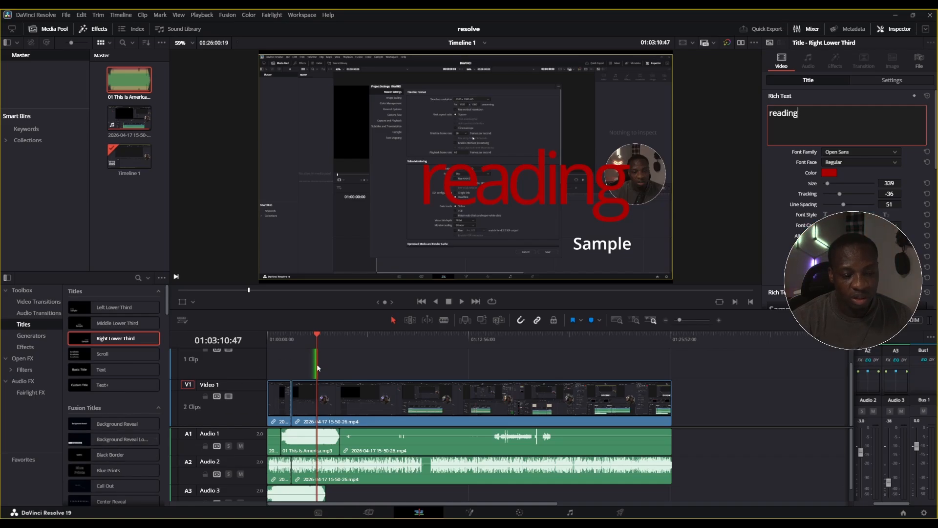
Add a Text basic title on the track above Video 1, starting at the playhead beside the Right Lower Third title
left_click_drag(317, 368, 316, 332)
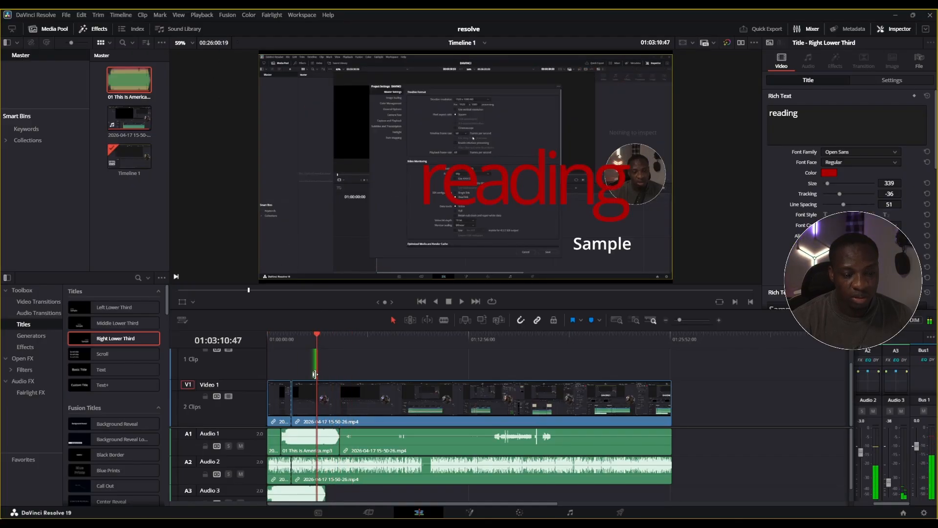
left_click(104, 371)
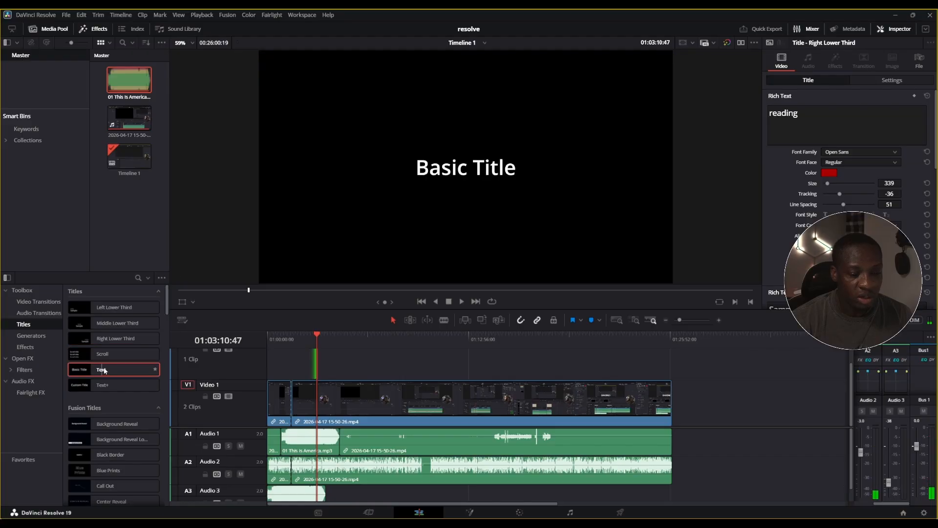
left_click_drag(104, 370, 313, 365)
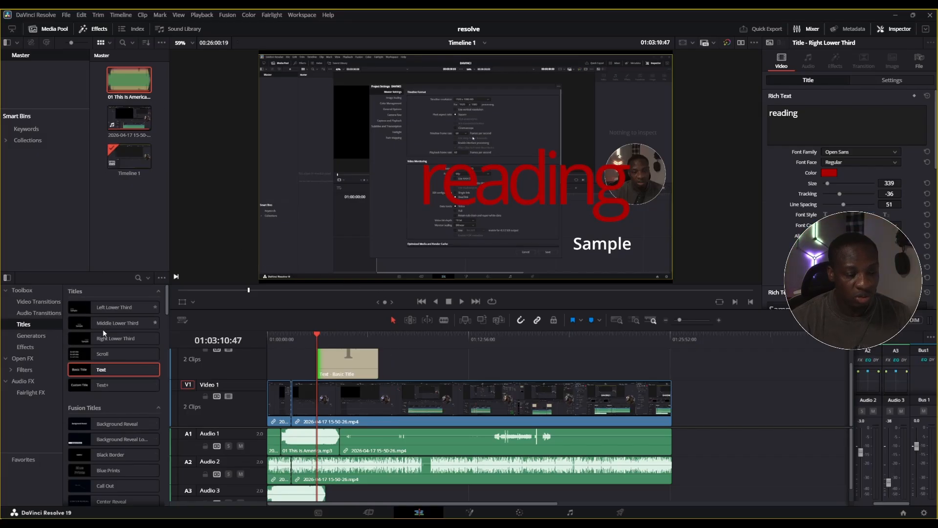
Browse the video transitions and apply Cross Dissolve to the cut between the two Video 1 clips
left_click(99, 29)
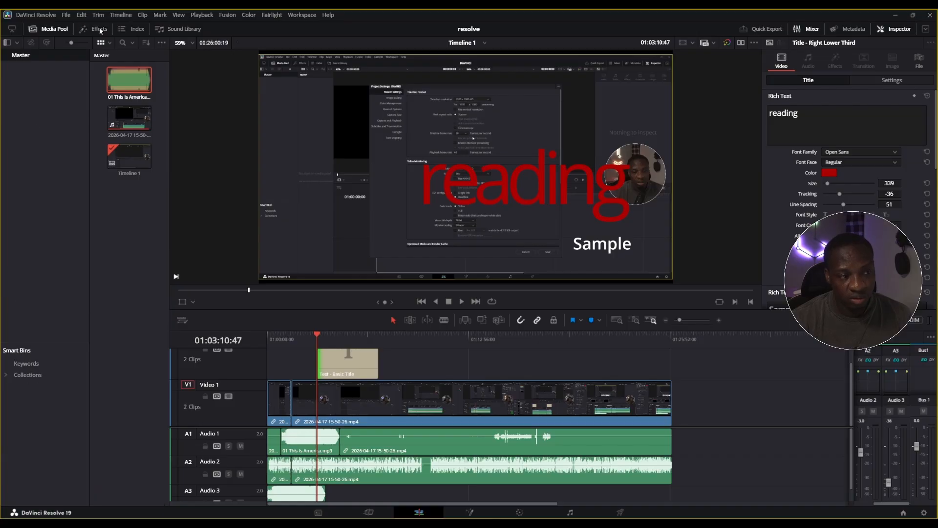
left_click(99, 30)
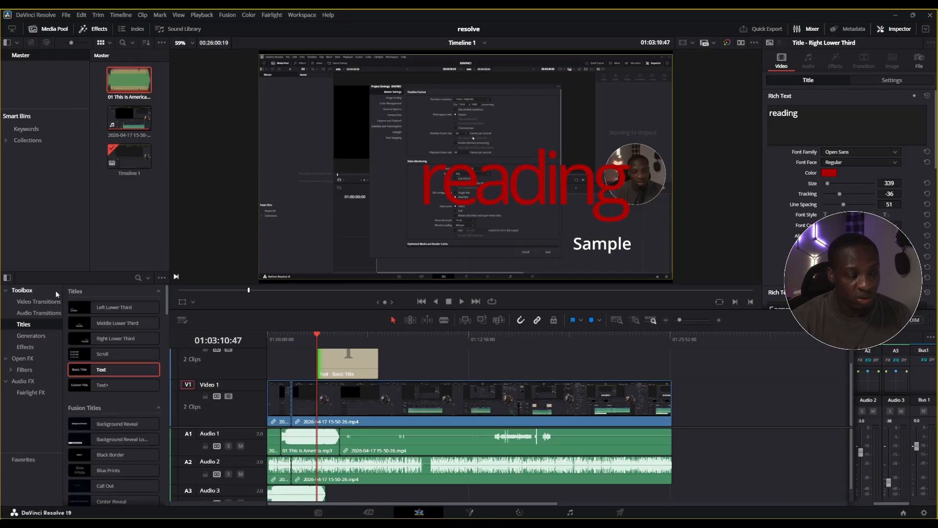
left_click(30, 303)
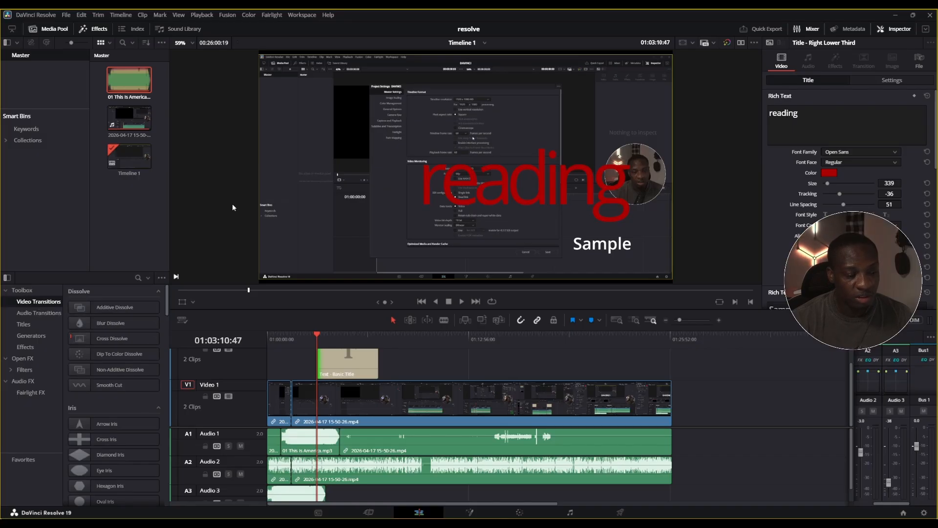
scroll(142, 350, "down", 7)
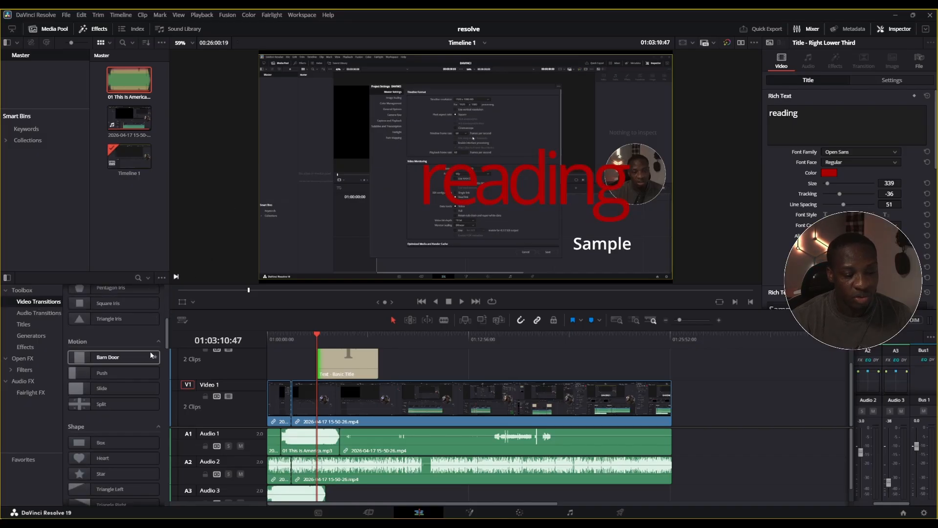
scroll(143, 345, "down", 10)
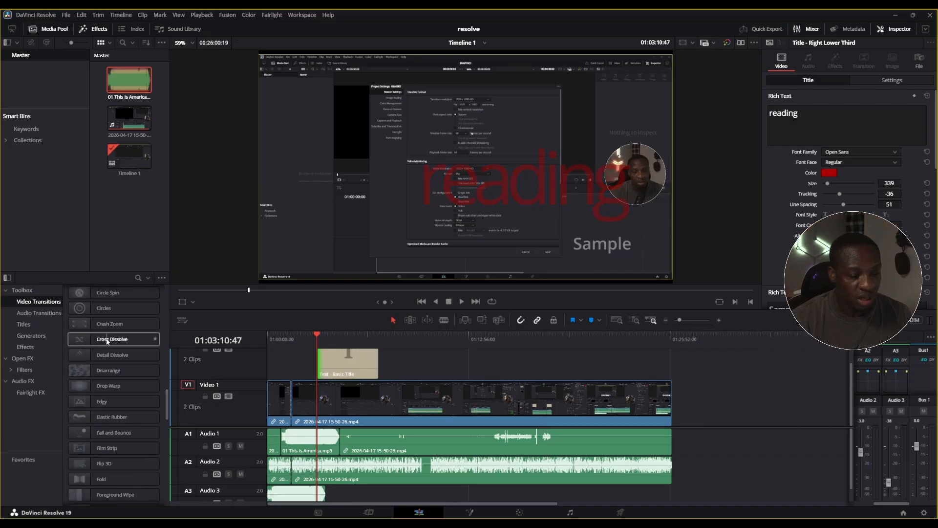
left_click_drag(93, 338, 293, 405)
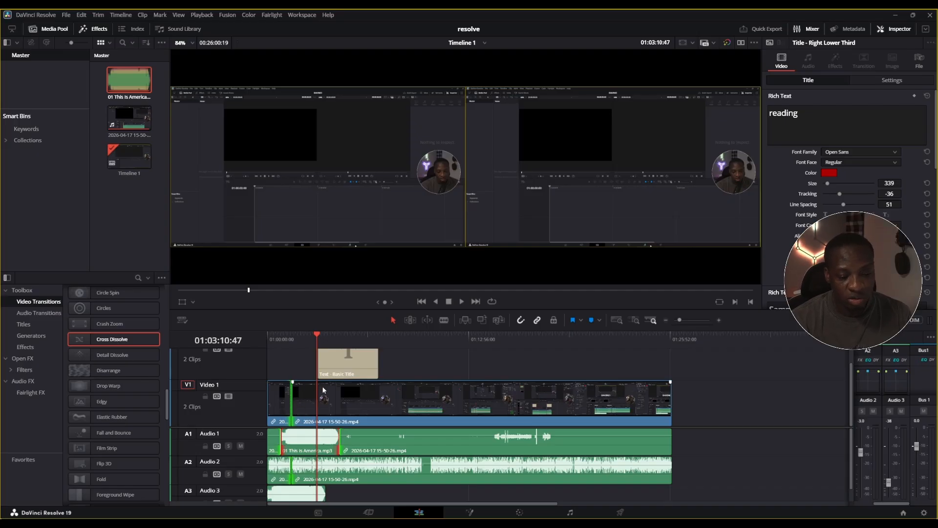
Preview the Disarrange transition and apply it to the cut between the two Video 1 clips
left_click(104, 371)
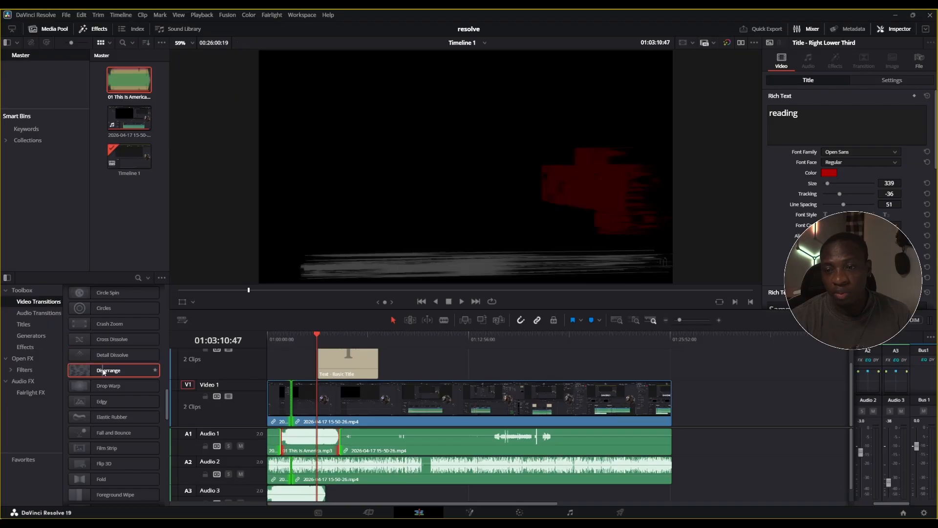
double_click(104, 371)
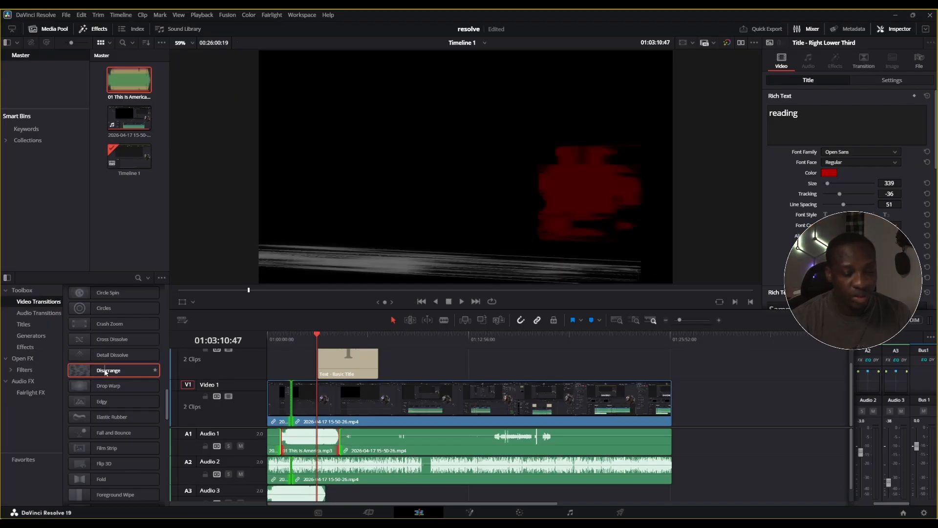
mouse_move(105, 373)
left_mouse_down()
mouse_move(292, 389)
mouse_move(289, 398)
left_mouse_up()
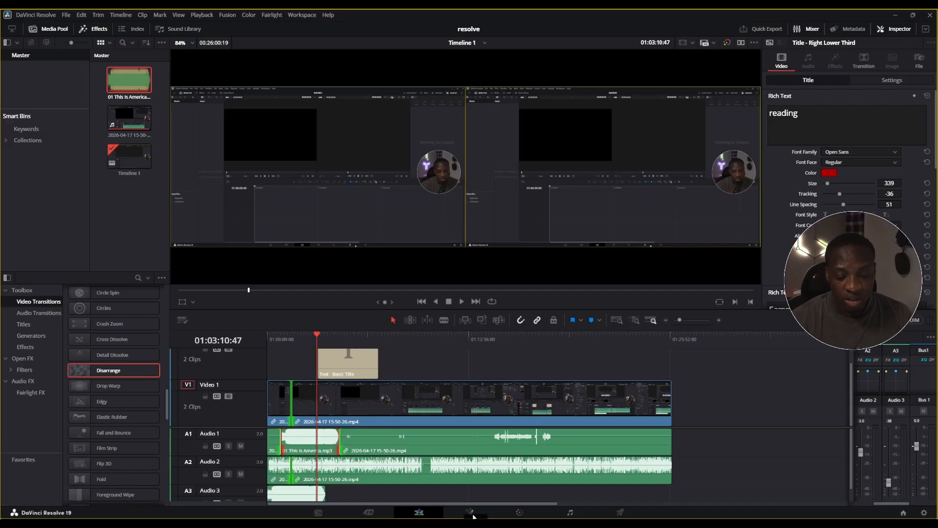
View the recorded clip's node setup on the Fusion page and its grading controls on the Color page
left_click(469, 511)
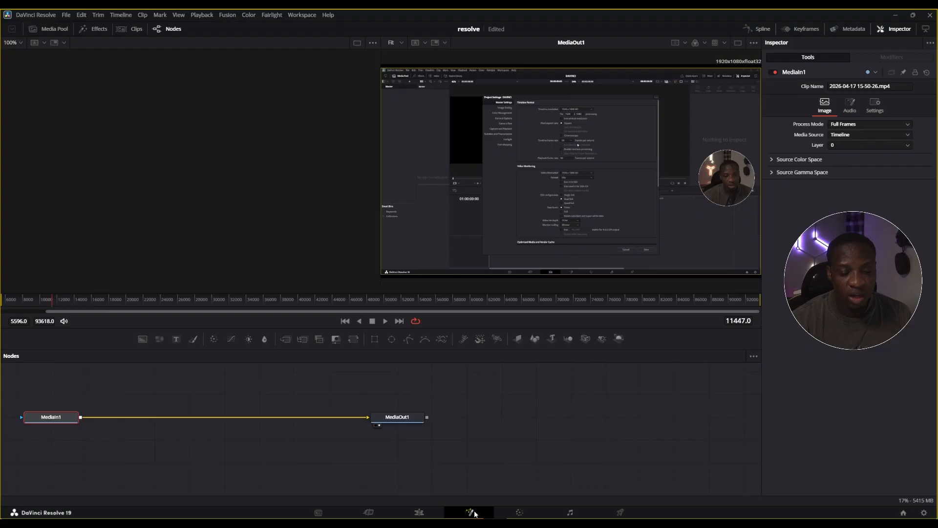
left_click(524, 513)
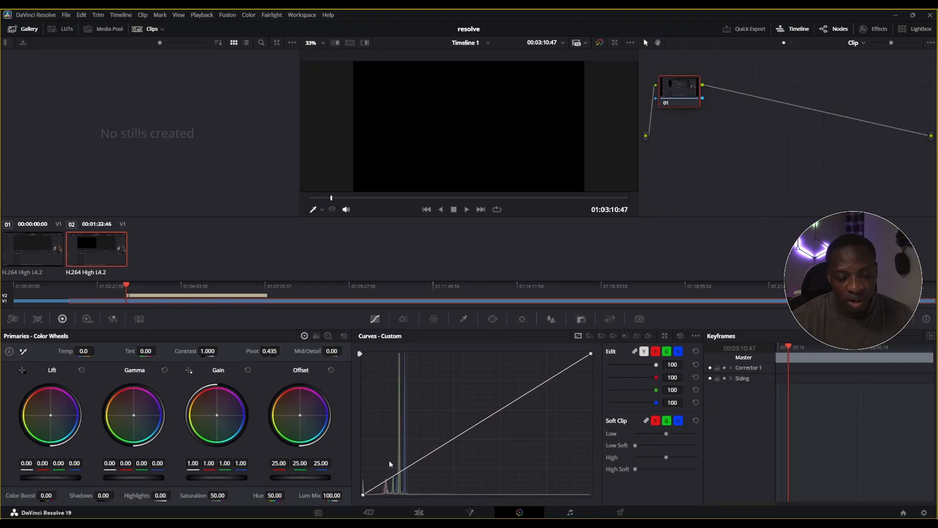
Start a render setup on the Deliver page with the H.264 Master preset and name the output file "reading"
left_click(622, 512)
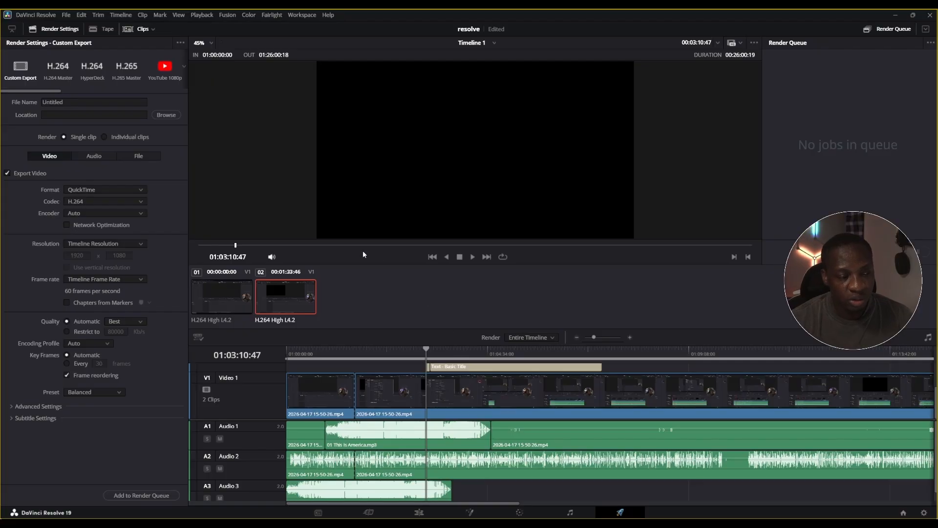
left_click(63, 71)
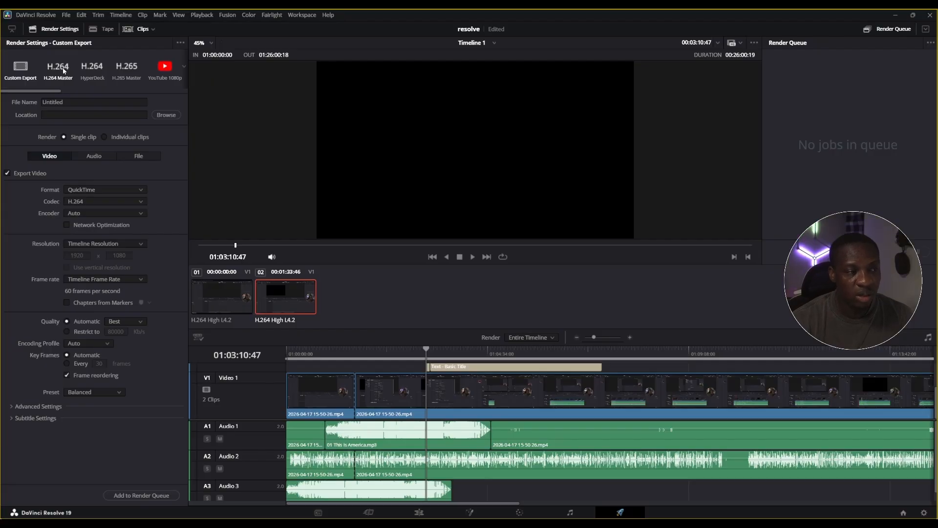
left_click(93, 101)
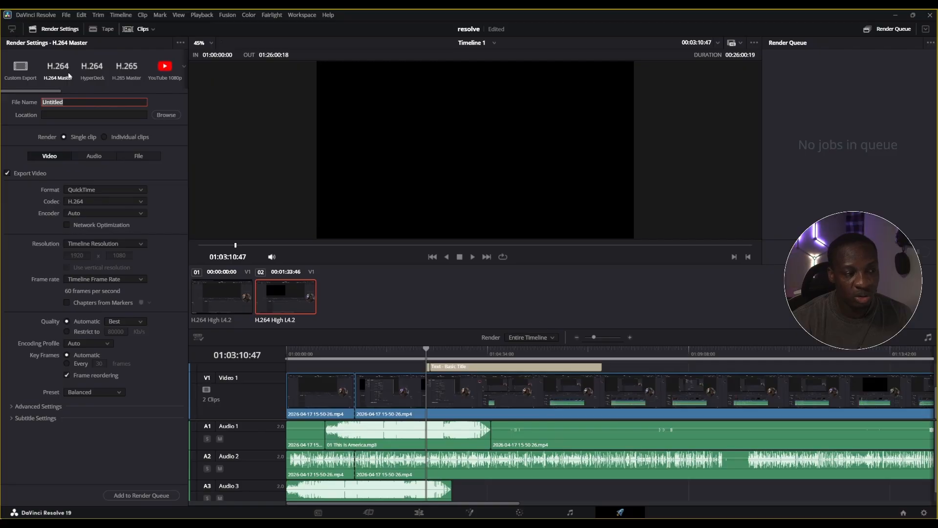
type("read")
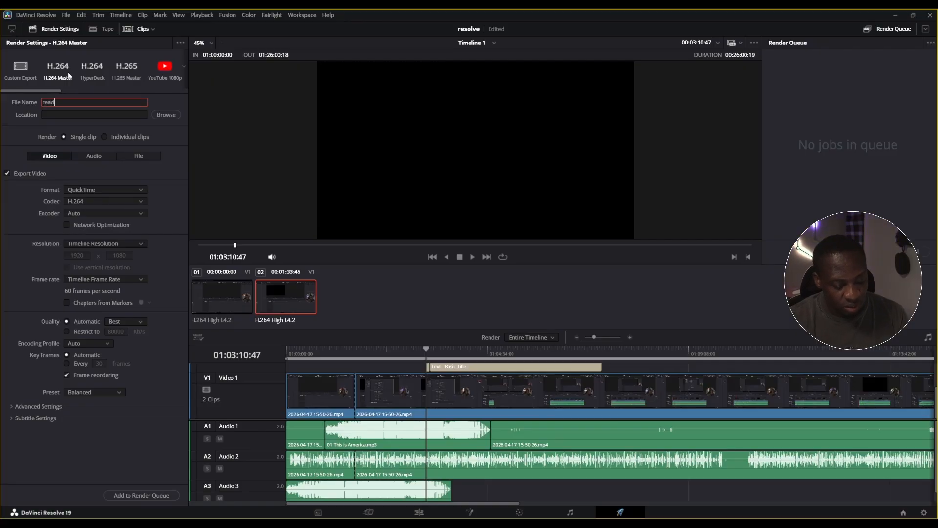
type("ing")
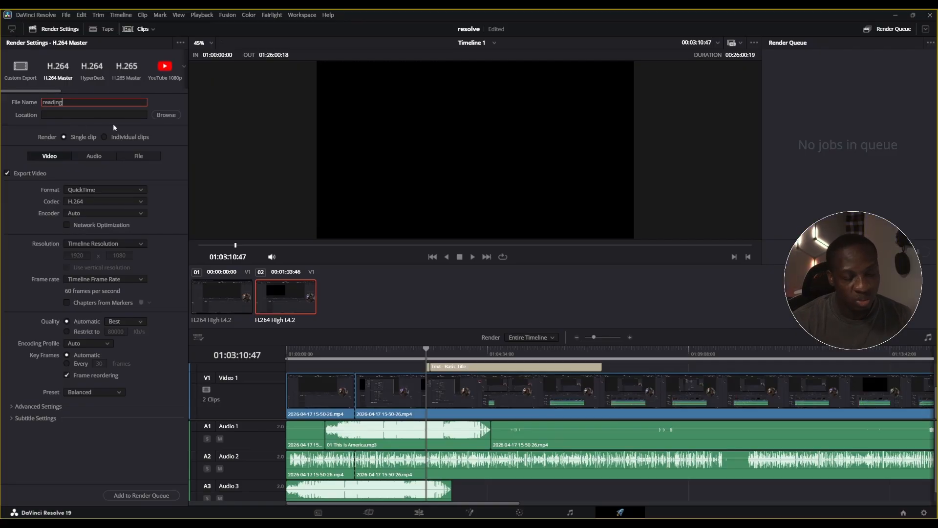
Set the render destination to the root of the Crucial X6 (G:) drive
left_click(166, 115)
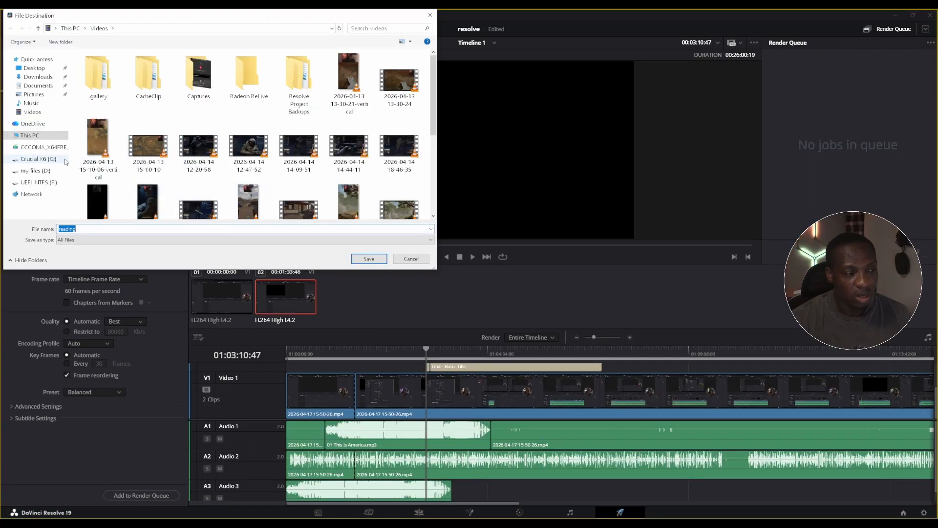
left_click(43, 159)
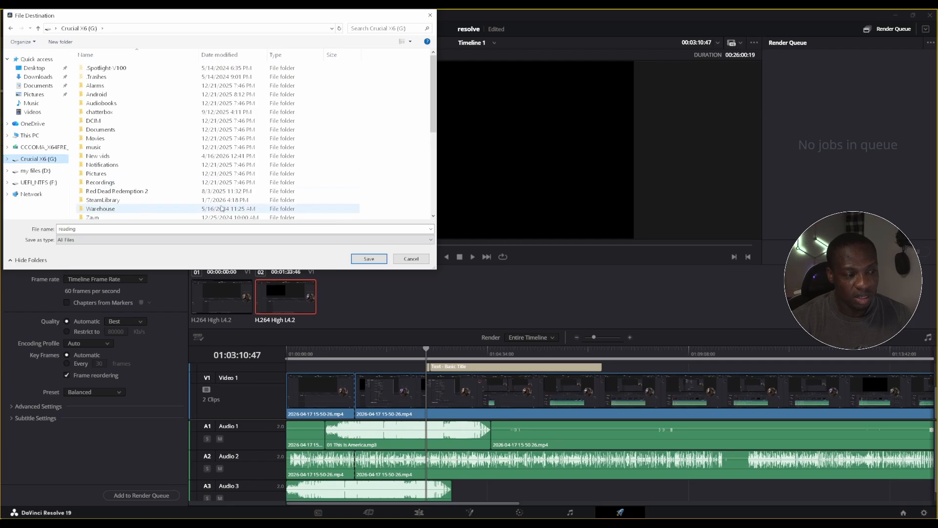
left_click(377, 262)
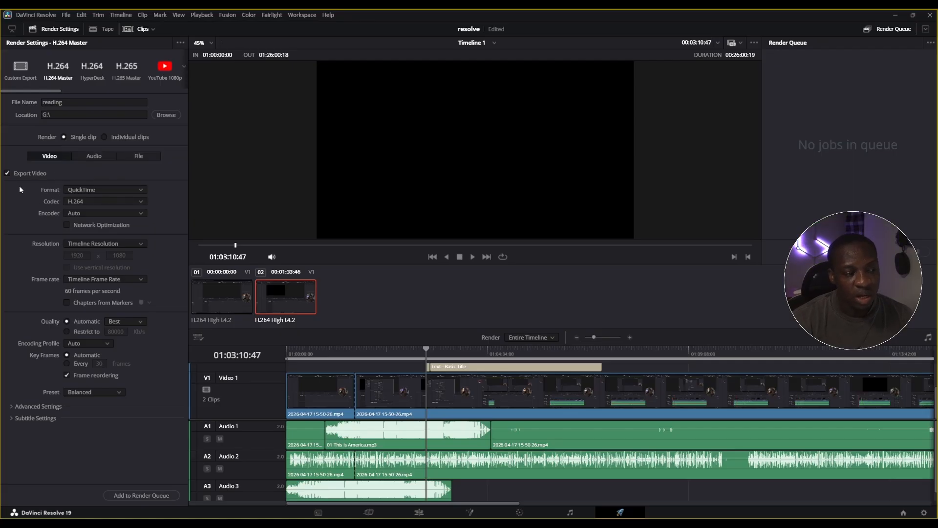
Keep QuickTime as the export format and set the render resolution to 1920 x 1080 HD
left_click(94, 193)
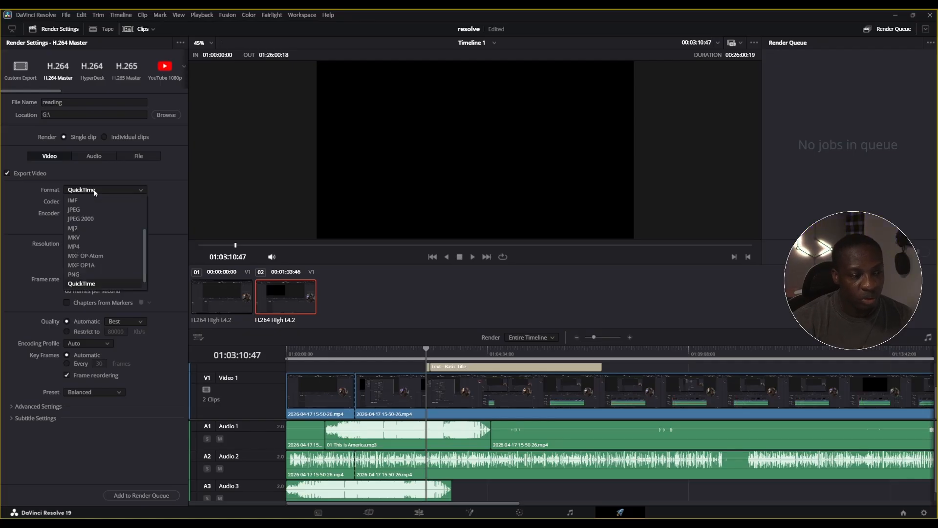
left_click(125, 190)
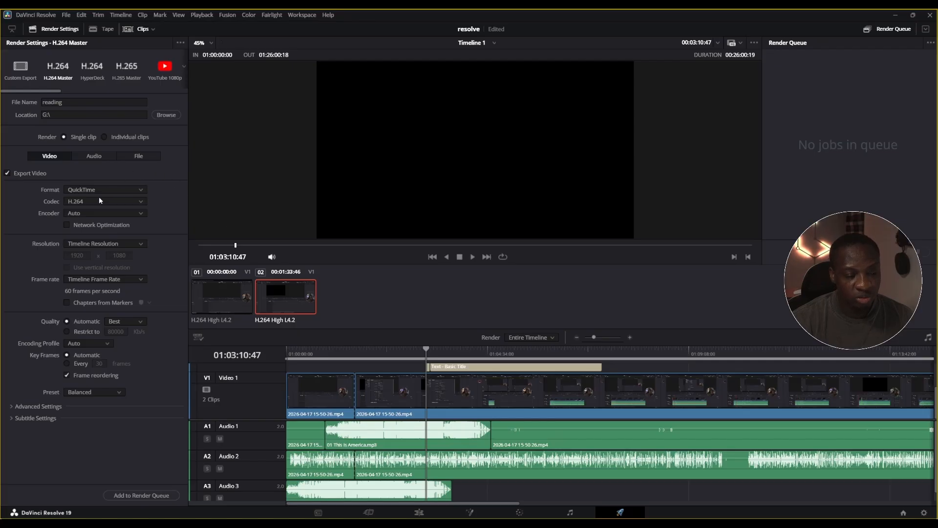
left_click(88, 243)
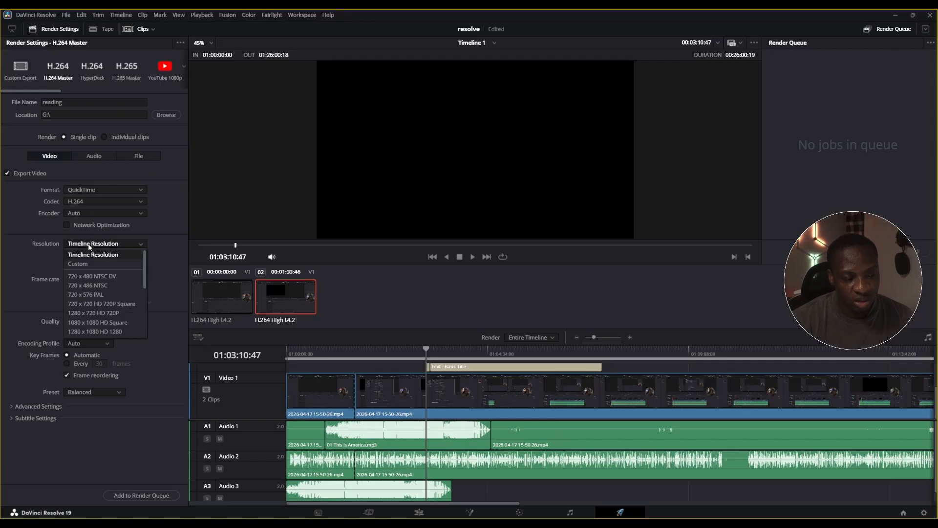
scroll(115, 300, "down", 2)
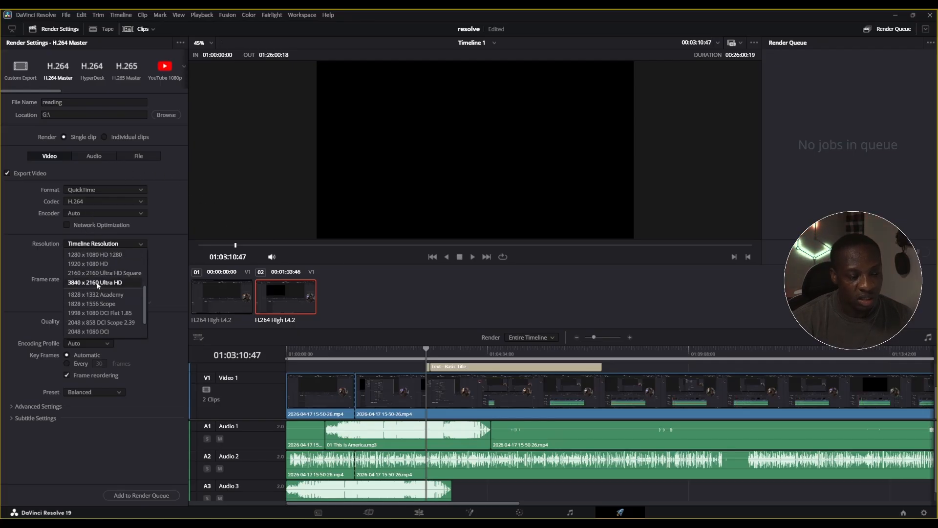
left_click(99, 266)
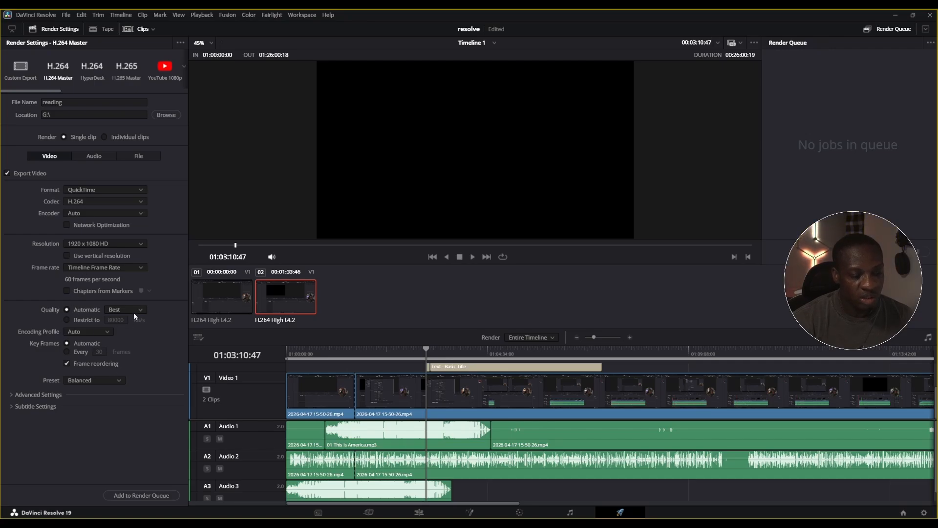
Review the encoding preset options, keep Balanced, and add the timeline render to the render queue
left_click(84, 380)
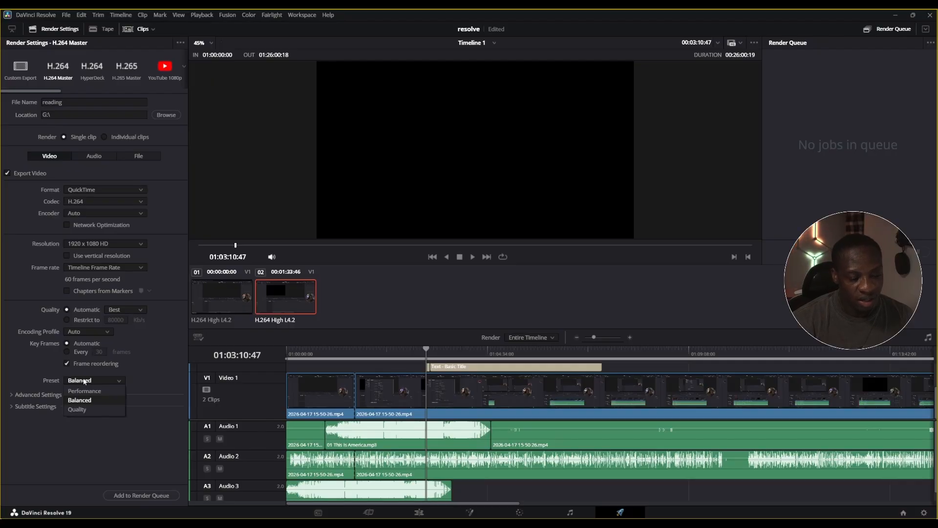
left_click(84, 381)
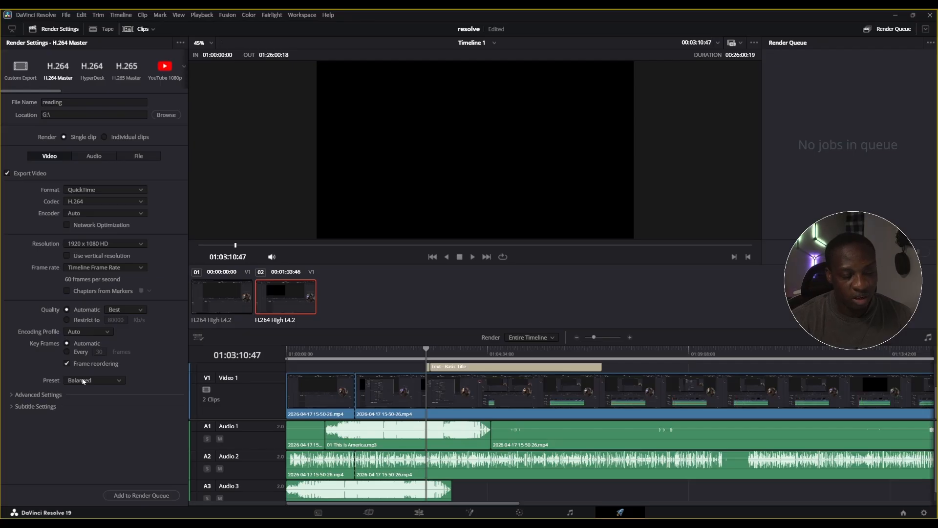
left_click(83, 380)
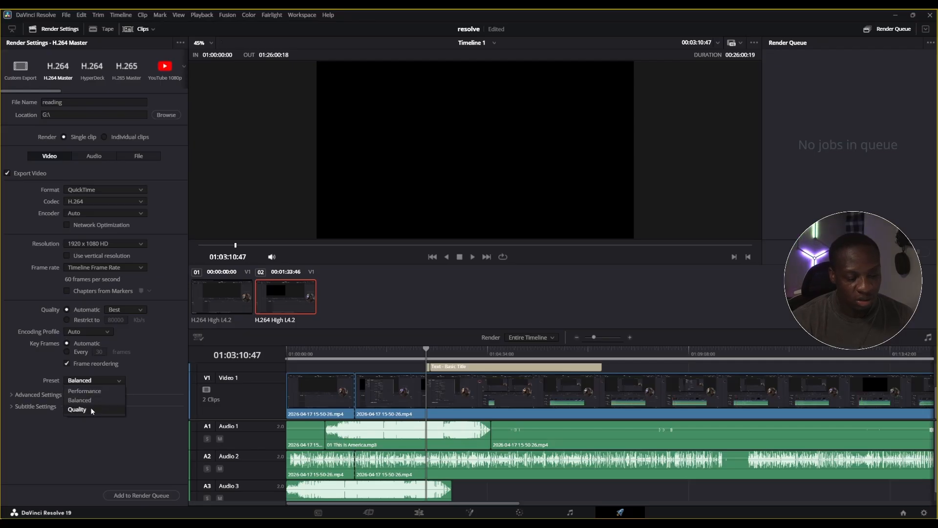
left_click(98, 379)
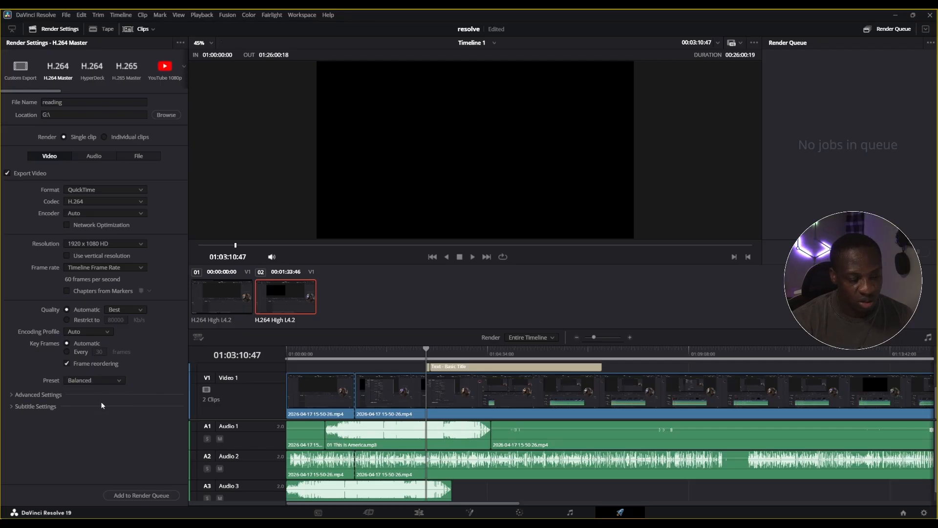
left_click(142, 495)
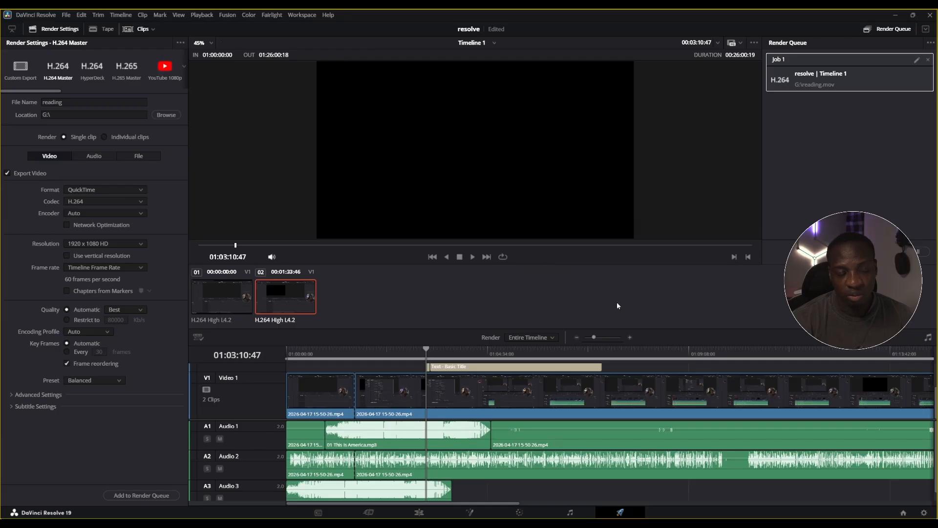